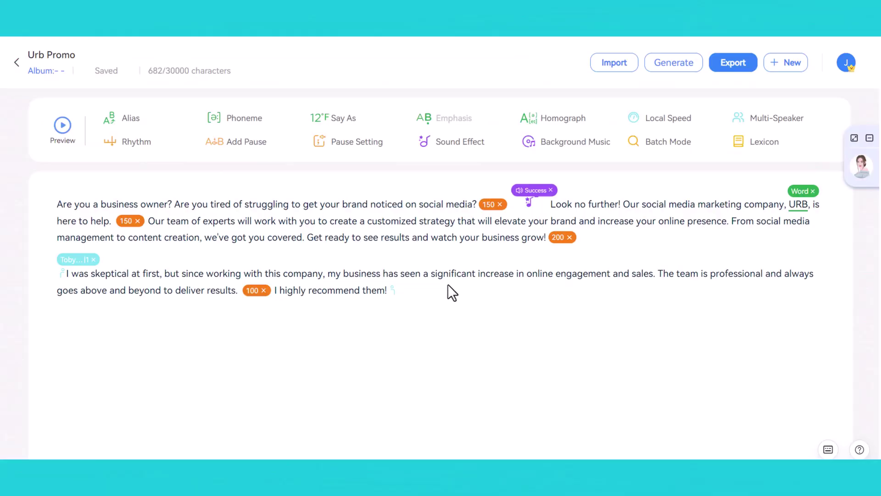
Expand the voice panel beside the Urb Promo script and scroll through the voice list
{"action": "mouse_move", "coordinate": [809, 169]}
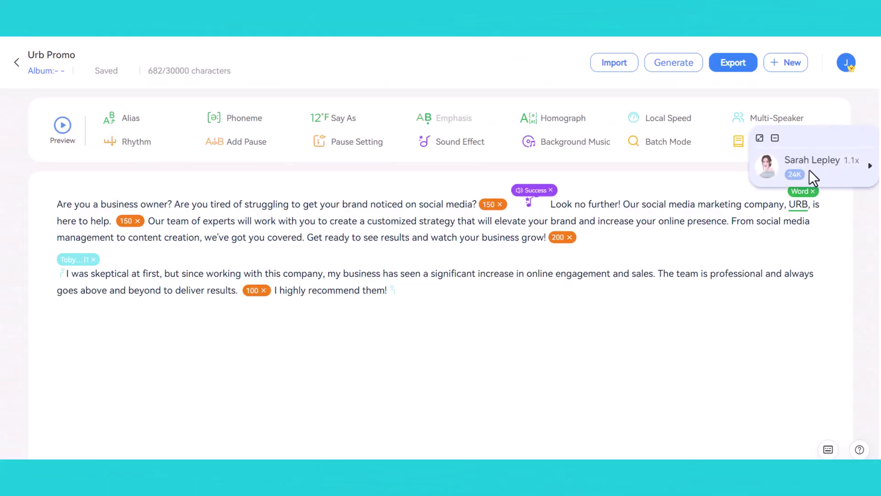
{"action": "left_click", "coordinate": [768, 174]}
{"action": "scroll", "coordinate": [591, 274], "scroll_direction": "down", "scroll_amount": 10}
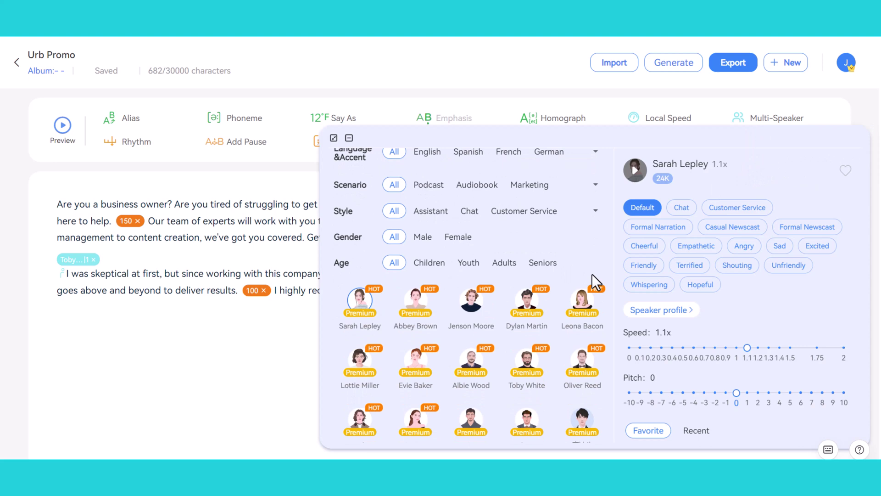
{"action": "scroll", "coordinate": [591, 273], "scroll_direction": "down", "scroll_amount": 15}
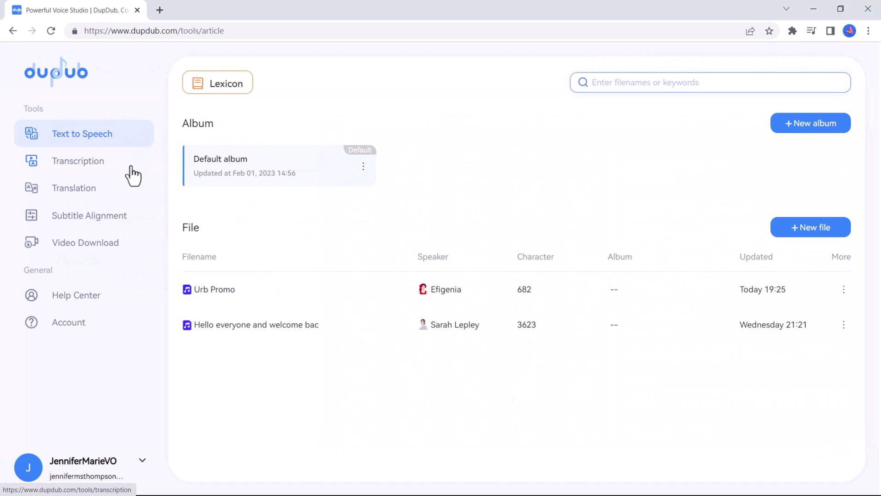
Visit the Transcription, Translation, Subtitle Alignment and Video Download tools in turn
{"action": "left_click", "coordinate": [133, 174]}
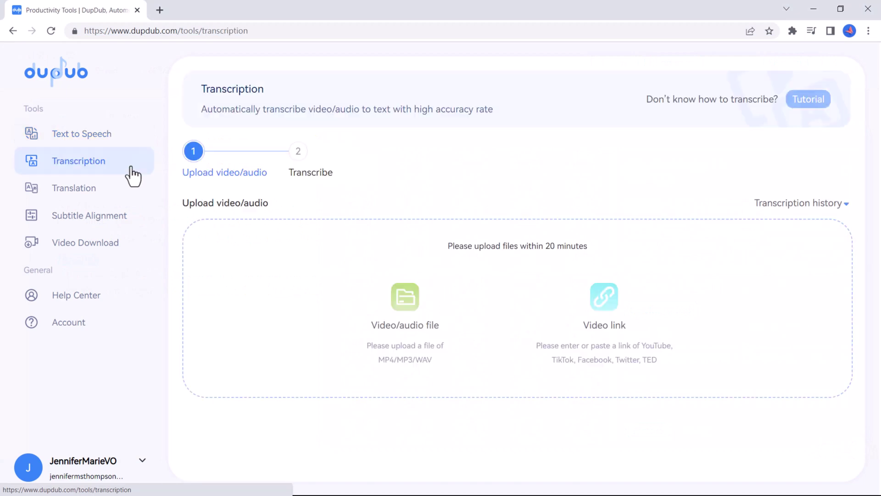
{"action": "left_click", "coordinate": [129, 197]}
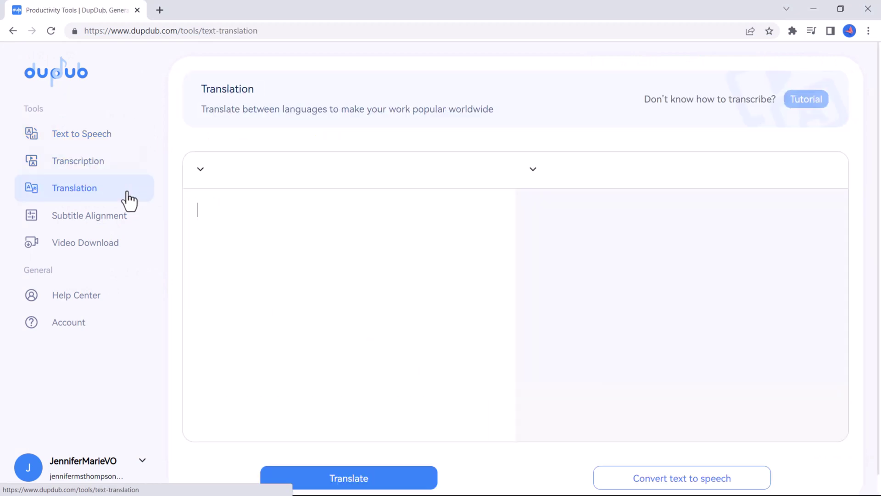
{"action": "left_click", "coordinate": [132, 225]}
{"action": "left_click", "coordinate": [132, 250]}
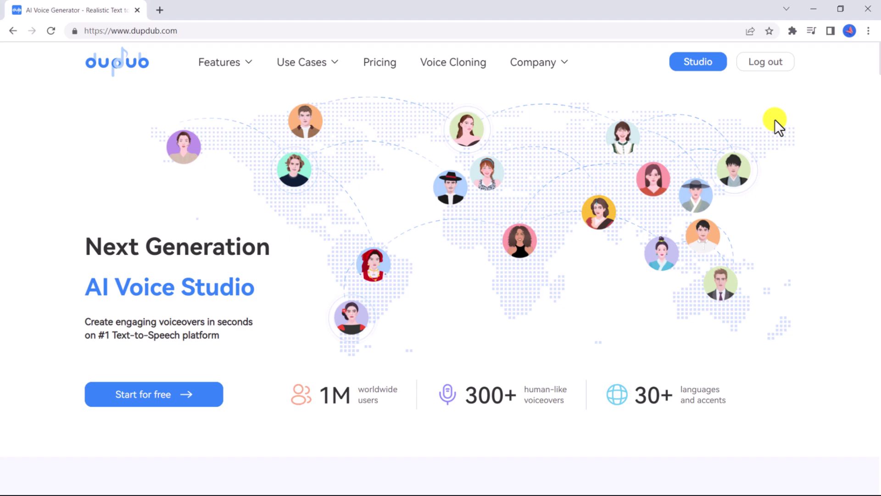
Create a new Untitled text-to-speech file from the Studio file list
{"action": "left_click", "coordinate": [721, 67]}
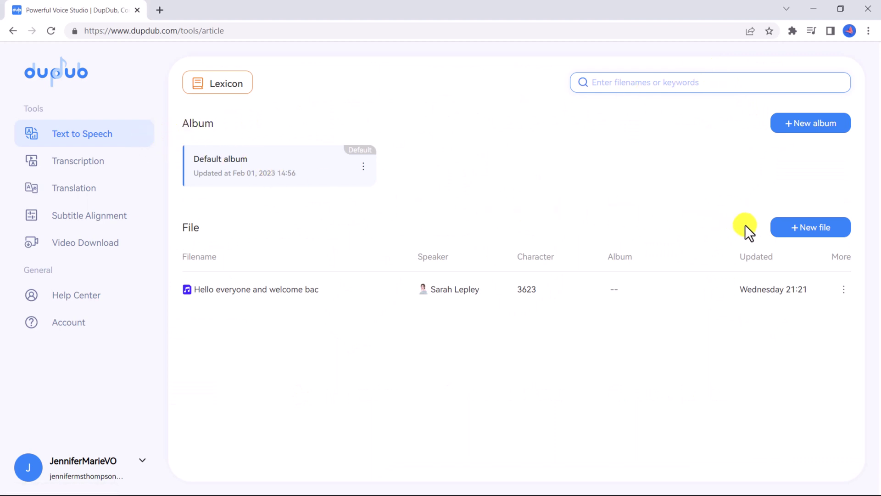
{"action": "left_click", "coordinate": [779, 234]}
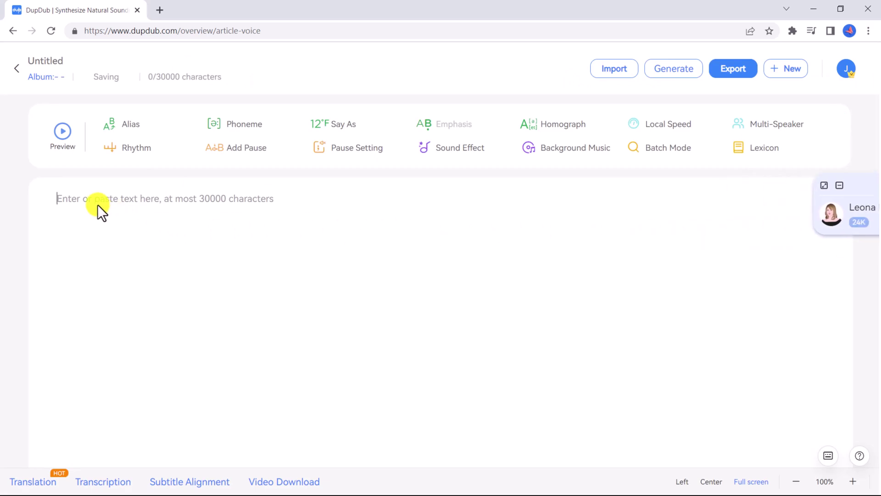
Paste the two-paragraph 'Are you a business owner?' promo script, then preview and pause it
{"action": "type", "text": "Are you a business owner? Are you tired of struggling to get your brand noticed on social media?  Look no further! Our social media marketing company, URB, is here to help. Our team of experts will work with you to create a customized strategy that will elevate your brand and increase your online presence. From social media management to content creation, we've got you covered. Get ready to see results and watch your business grow! I was skeptical at first, but since working with this company, my business has seen a significant increase in online engagement and sales. The team is professional and always goes above and beyond to deliver results. I highly recommend them!"}
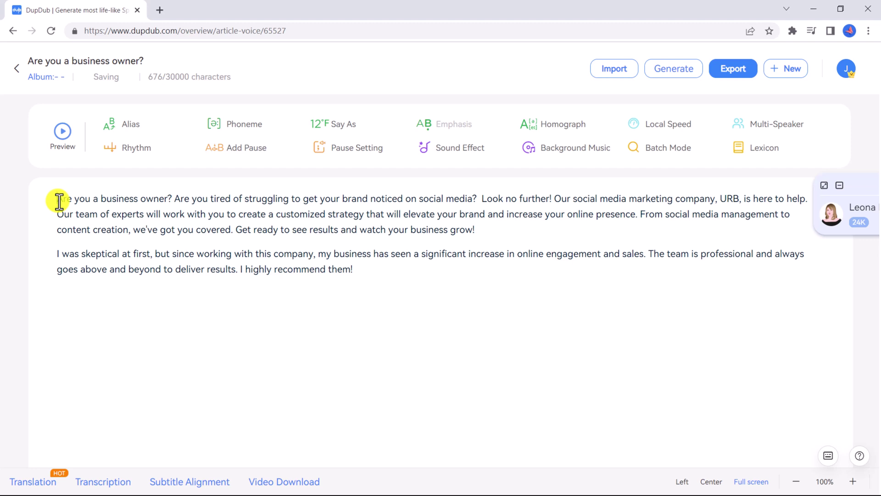
{"action": "left_click", "coordinate": [62, 137]}
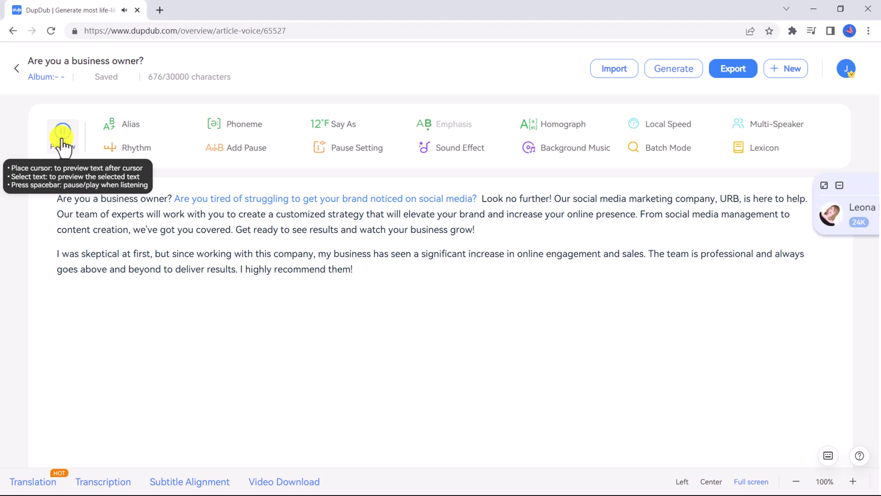
{"action": "left_click", "coordinate": [63, 146]}
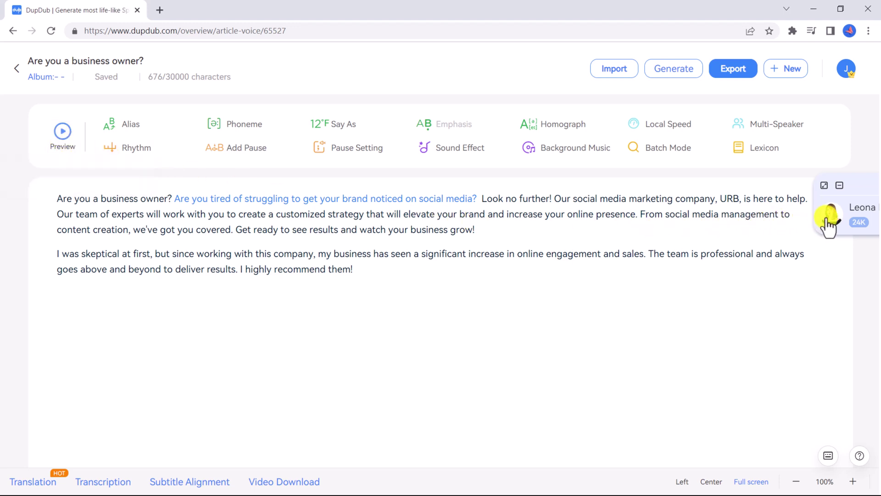
{"action": "mouse_move", "coordinate": [829, 225]}
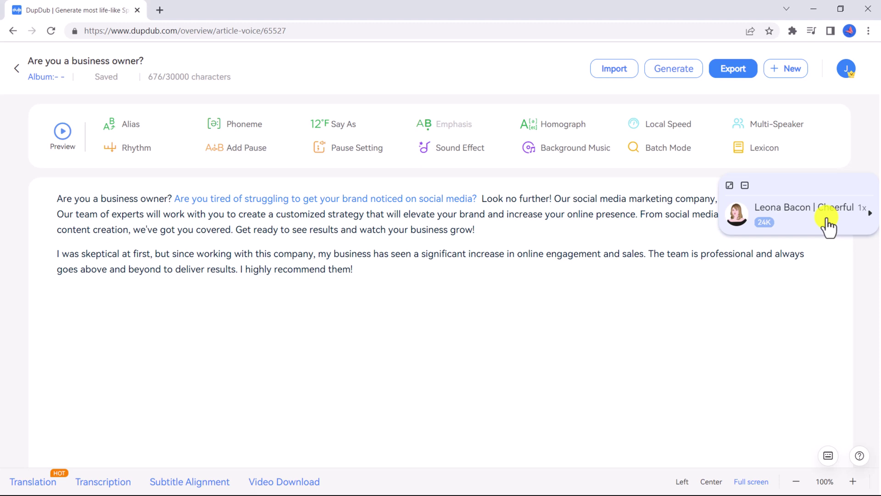
Filter the voice list to Premium, English, American-accent Marketing voices
{"action": "left_click", "coordinate": [736, 219]}
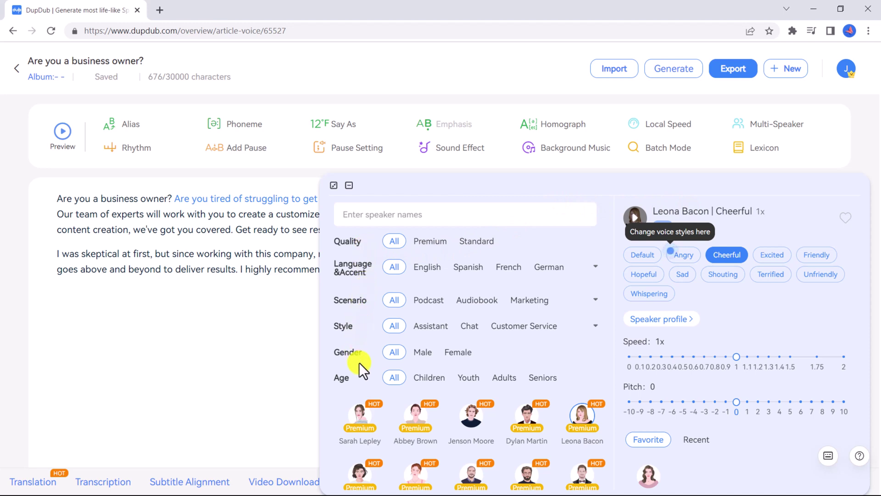
{"action": "left_click", "coordinate": [429, 243]}
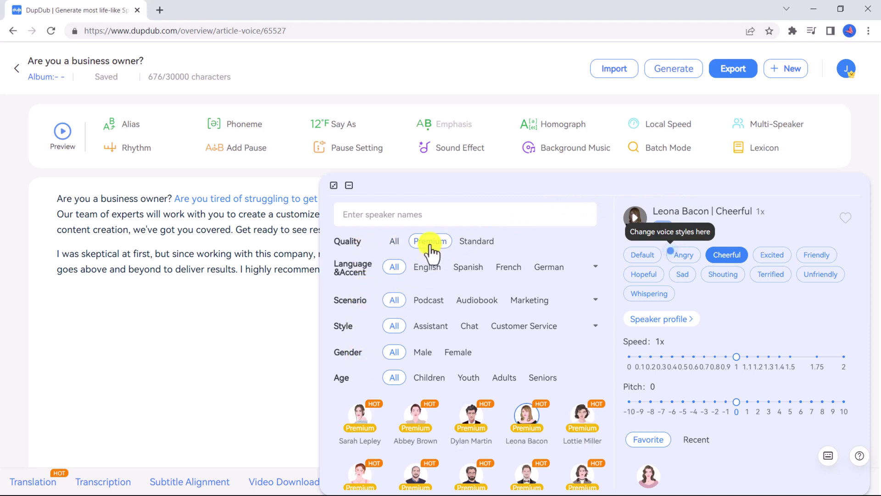
{"action": "left_click", "coordinate": [428, 268]}
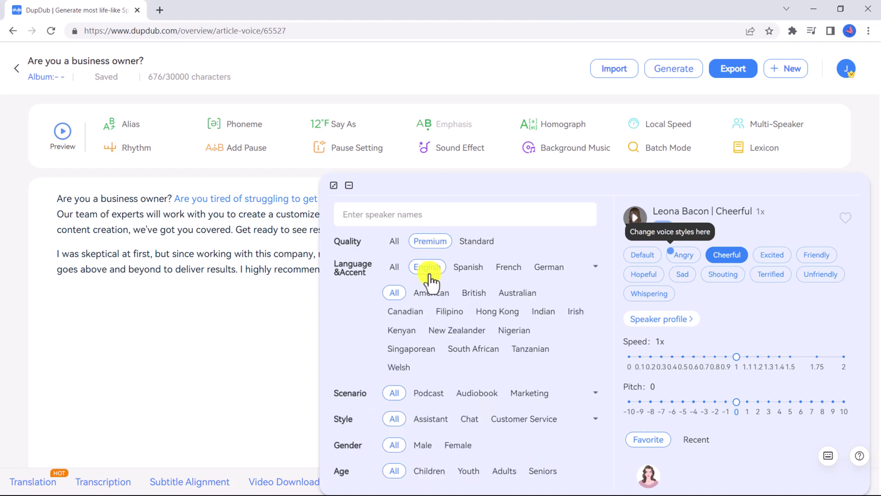
{"action": "left_click", "coordinate": [431, 294]}
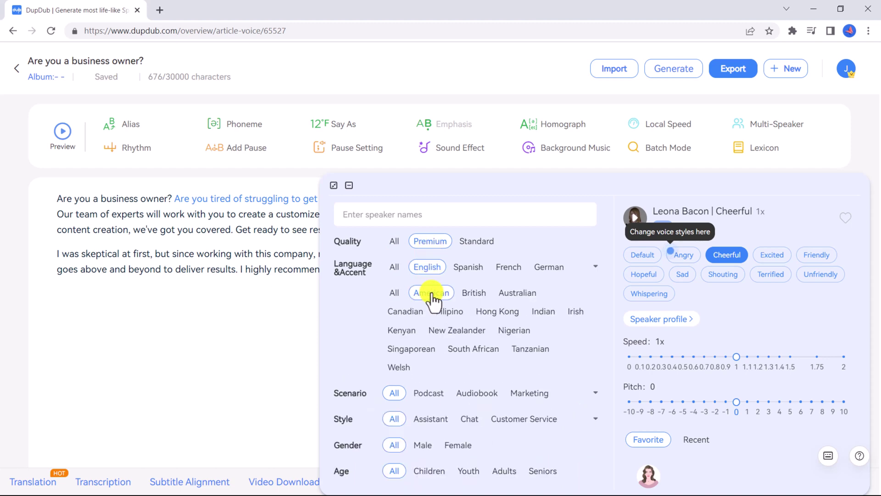
{"action": "left_click", "coordinate": [541, 394]}
{"action": "scroll", "coordinate": [540, 397], "scroll_direction": "down", "scroll_amount": 3}
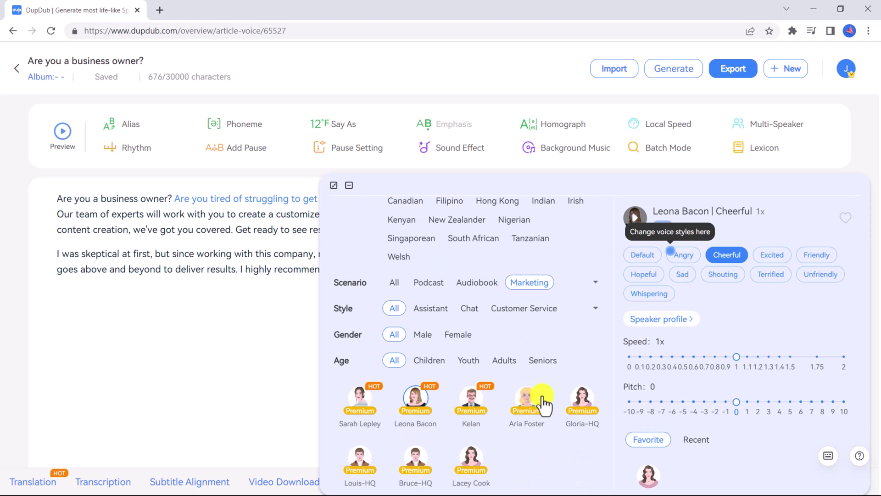
Choose Sarah Lepley with the Friendly style at 1.1x speed and play a sample
{"action": "left_click", "coordinate": [360, 399]}
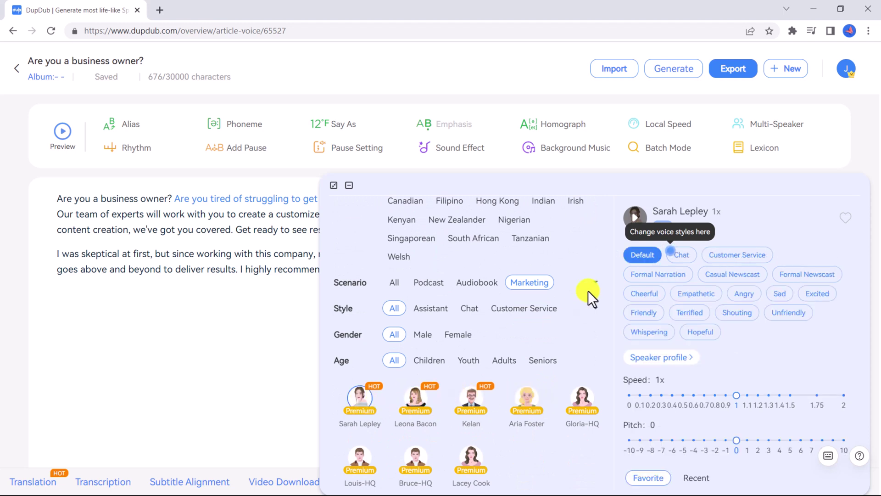
{"action": "left_click", "coordinate": [636, 218]}
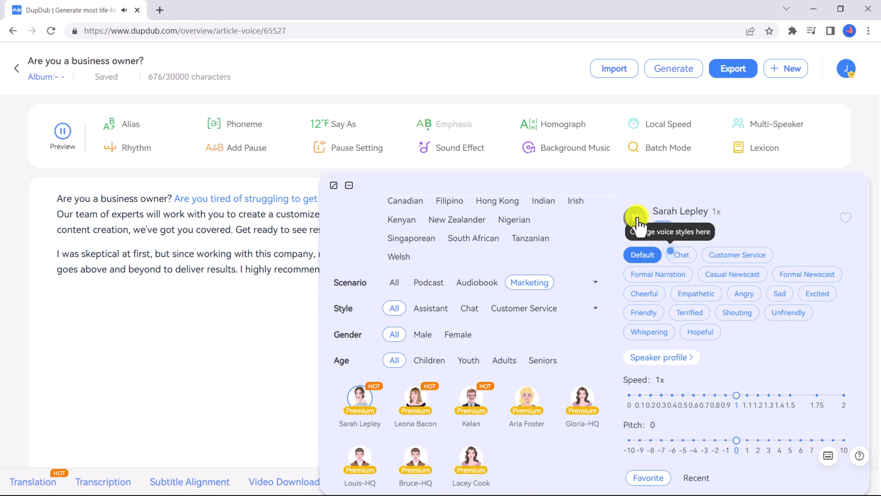
{"action": "left_click", "coordinate": [644, 312]}
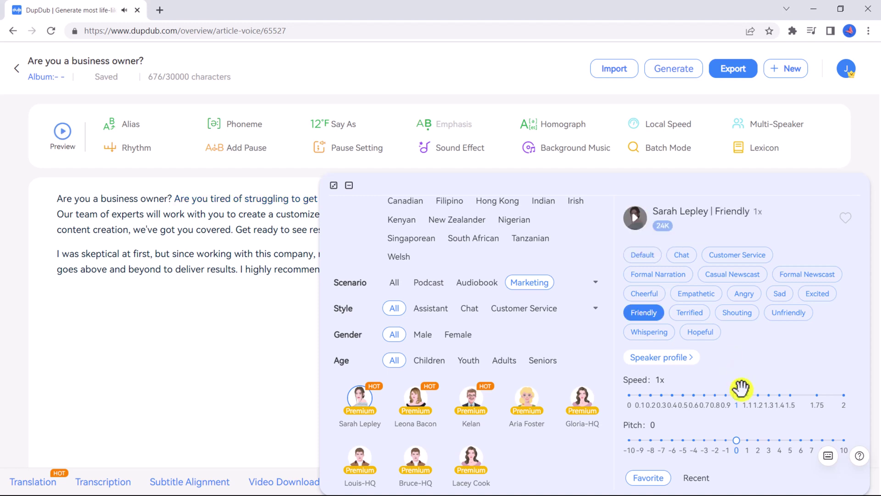
{"action": "left_click_drag", "start_coordinate": [739, 397], "coordinate": [747, 400]}
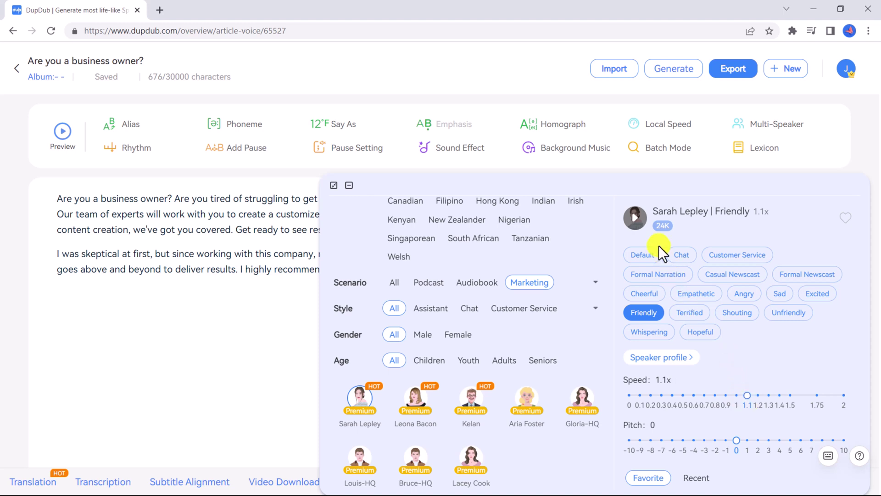
{"action": "left_click", "coordinate": [637, 220]}
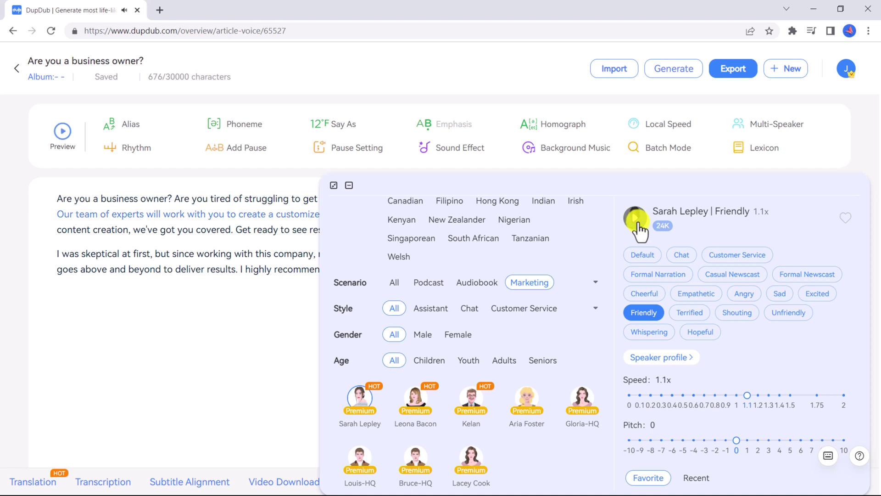
Insert 150 ms pauses after 'media?' and 'help.' and a 200 ms pause after 'grow!'
{"action": "left_click", "coordinate": [347, 188]}
{"action": "left_click", "coordinate": [477, 199]}
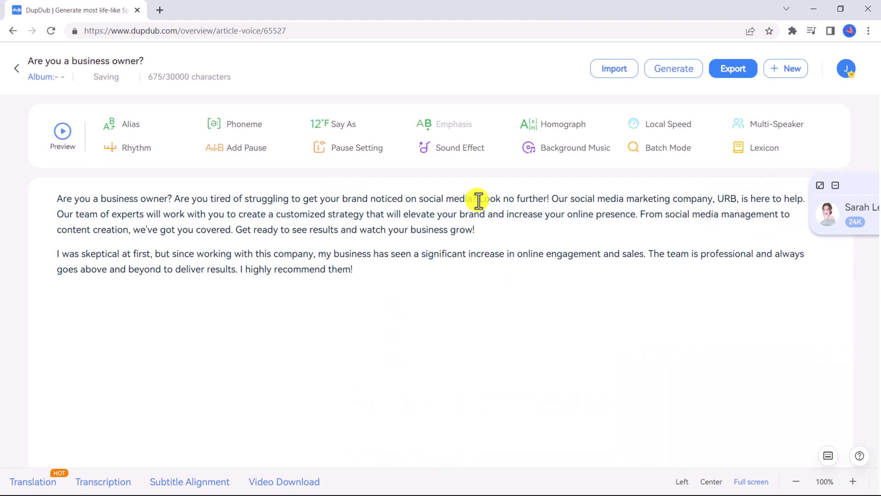
{"action": "left_click", "coordinate": [265, 153]}
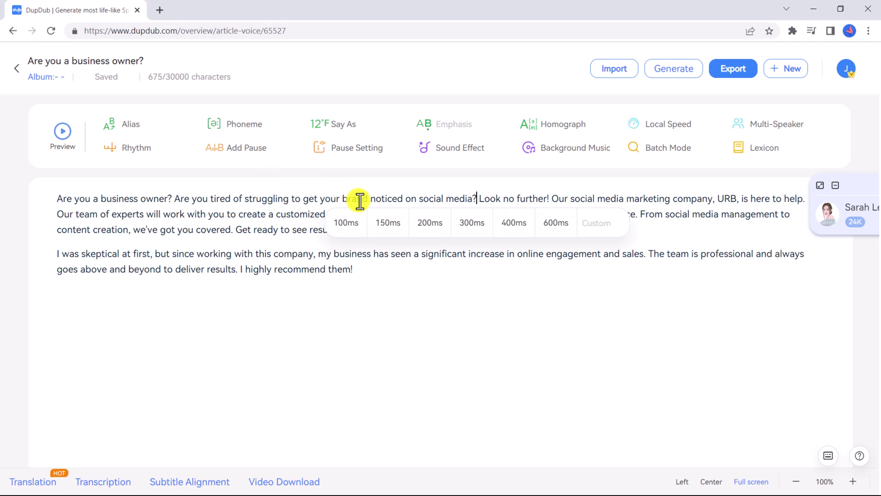
{"action": "left_click", "coordinate": [388, 226]}
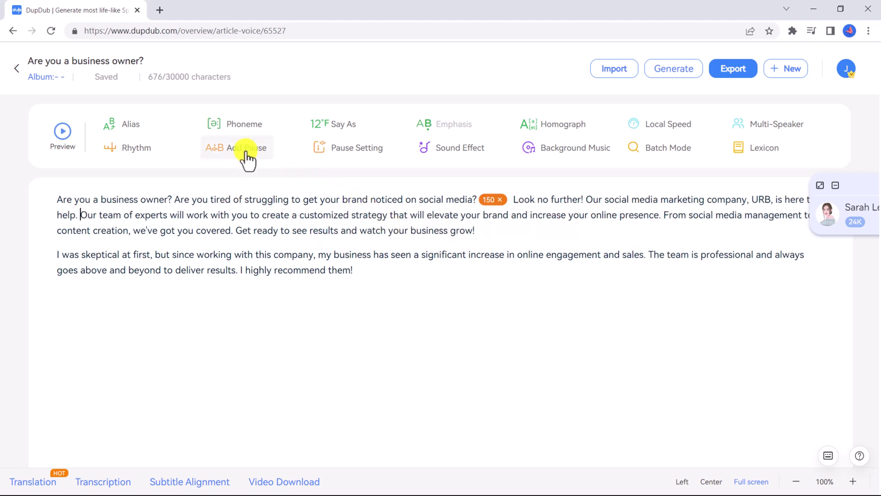
{"action": "left_click", "coordinate": [246, 152]}
{"action": "left_click", "coordinate": [108, 245]}
{"action": "left_click", "coordinate": [555, 231]}
{"action": "left_click", "coordinate": [246, 151]}
{"action": "left_click", "coordinate": [495, 259]}
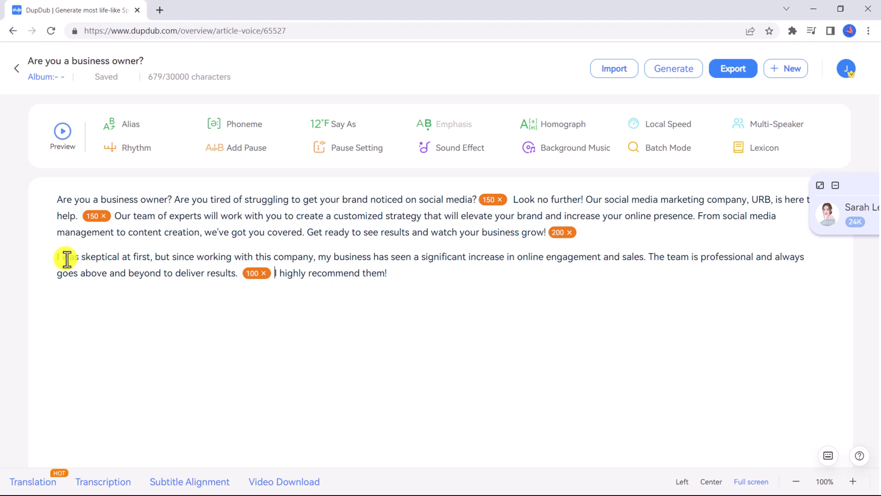
Assign Toby White in the Cheerful style to the selected testimonial paragraph
{"action": "left_click_drag", "start_coordinate": [58, 256], "coordinate": [397, 268]}
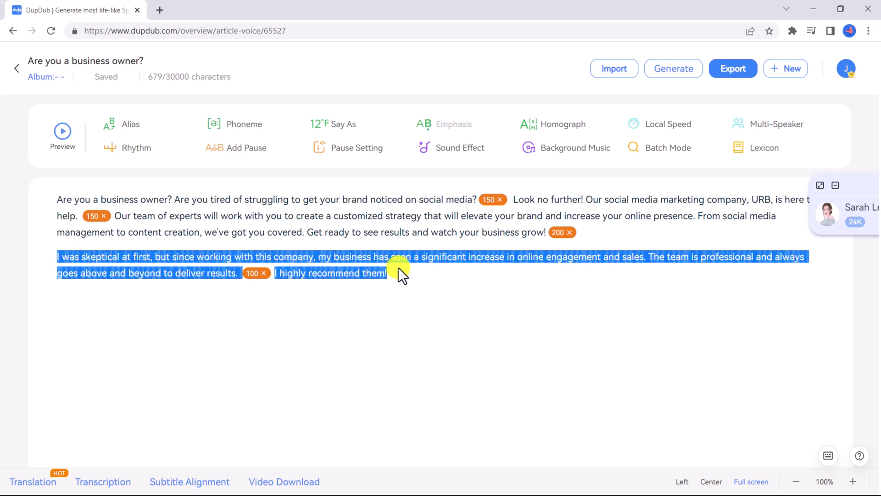
{"action": "left_click", "coordinate": [743, 128]}
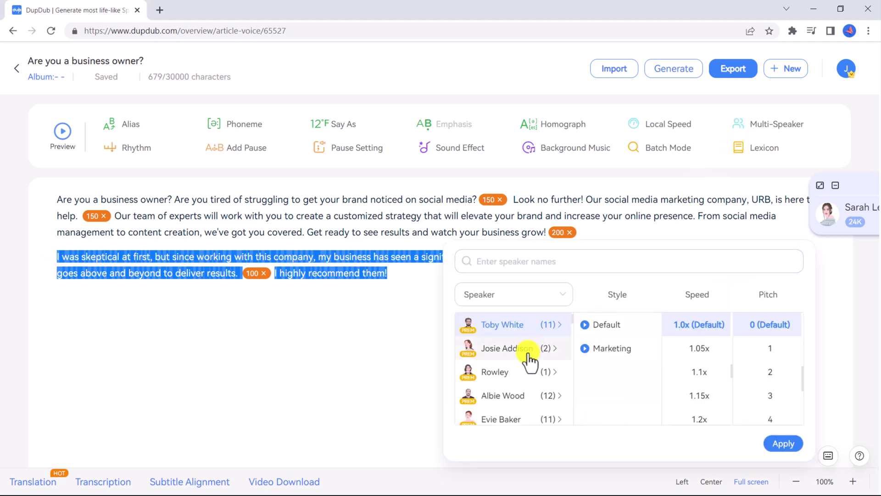
{"action": "scroll", "coordinate": [529, 370], "scroll_direction": "down", "scroll_amount": 3}
{"action": "scroll", "coordinate": [528, 384], "scroll_direction": "up", "scroll_amount": 3}
{"action": "left_click", "coordinate": [528, 385]}
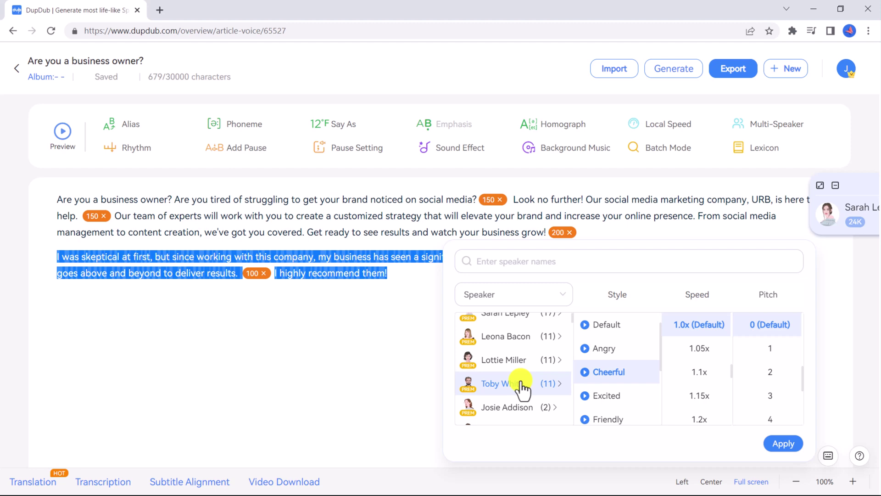
{"action": "left_click", "coordinate": [585, 372]}
{"action": "left_click", "coordinate": [793, 445]}
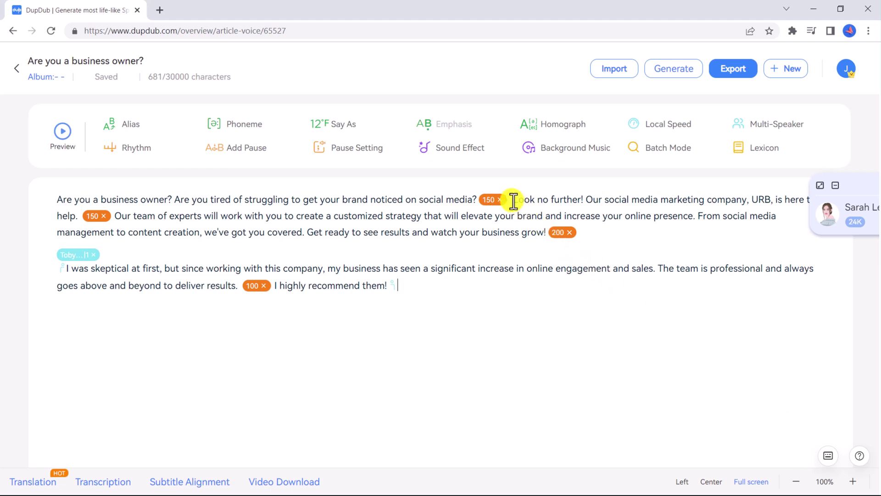
Insert the Success sound effect from the Other scenario and lower its volume to 58%
{"action": "left_click", "coordinate": [480, 161]}
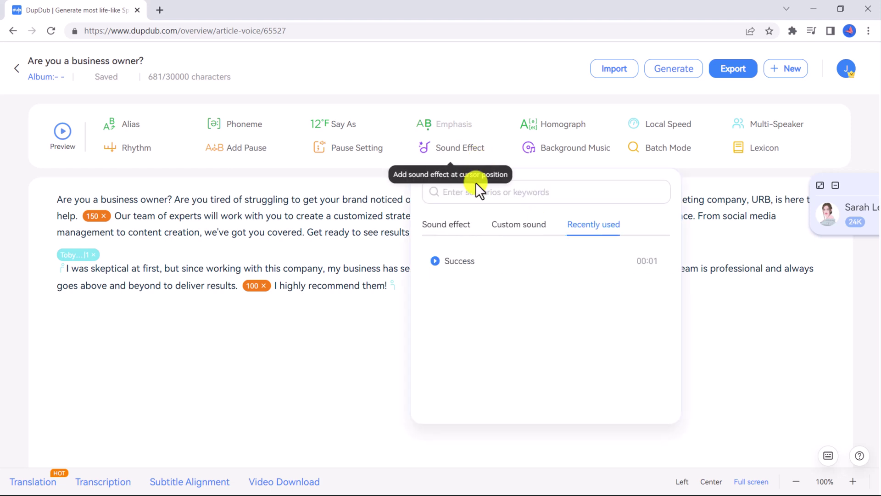
{"action": "left_click", "coordinate": [467, 222]}
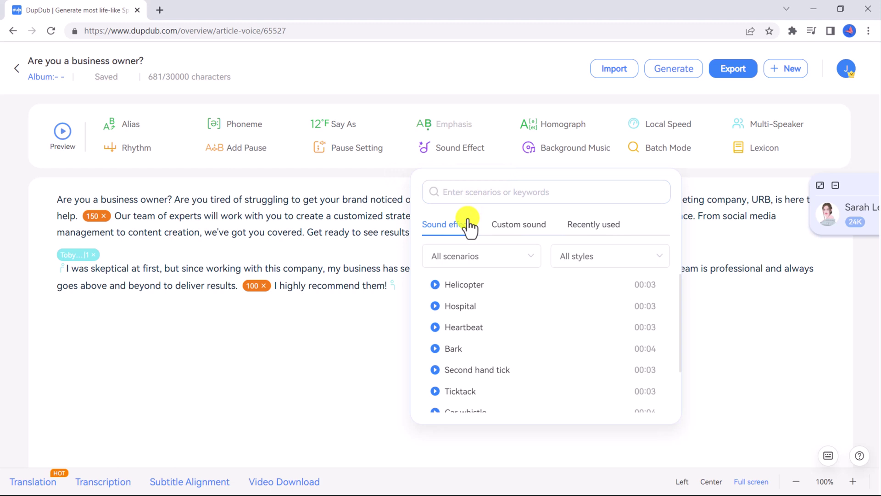
{"action": "left_click", "coordinate": [479, 255]}
{"action": "left_click", "coordinate": [456, 367]}
{"action": "scroll", "coordinate": [486, 355], "scroll_direction": "down", "scroll_amount": 2}
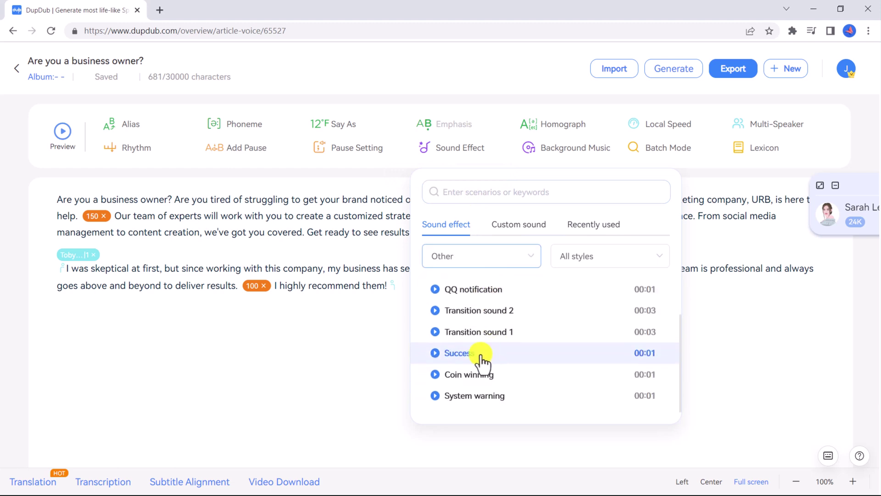
{"action": "left_click", "coordinate": [435, 353]}
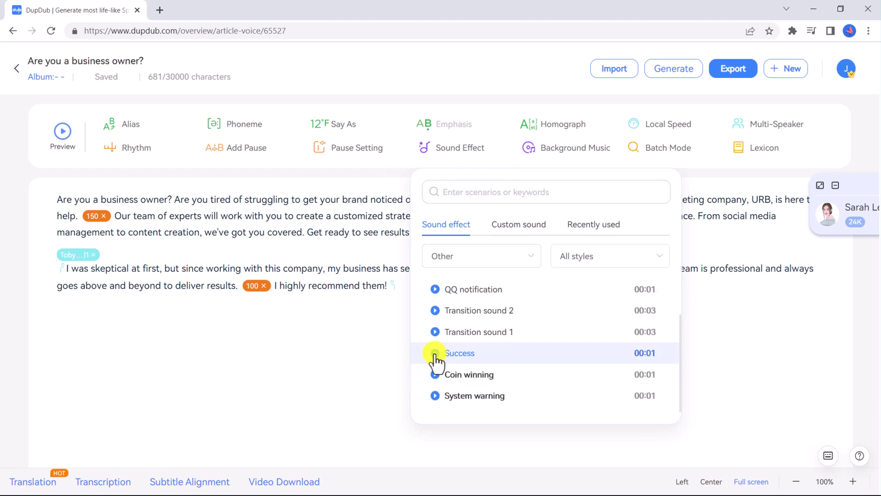
{"action": "left_click", "coordinate": [481, 356]}
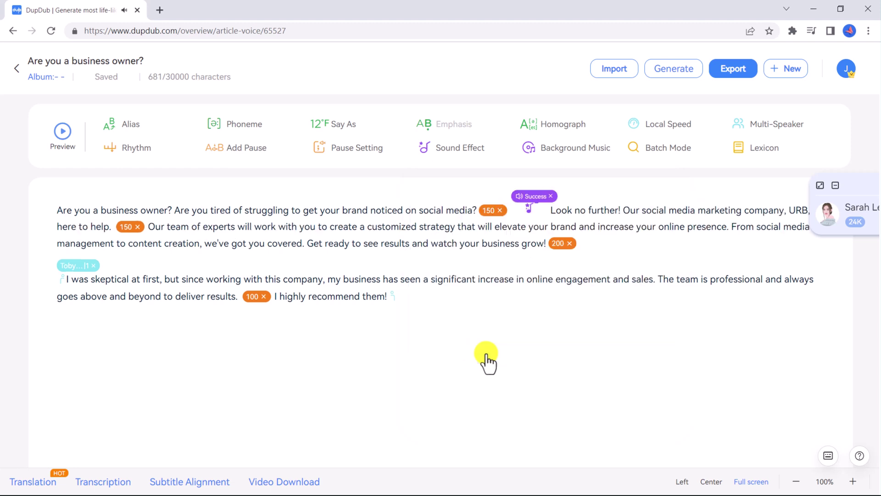
{"action": "mouse_move", "coordinate": [527, 201]}
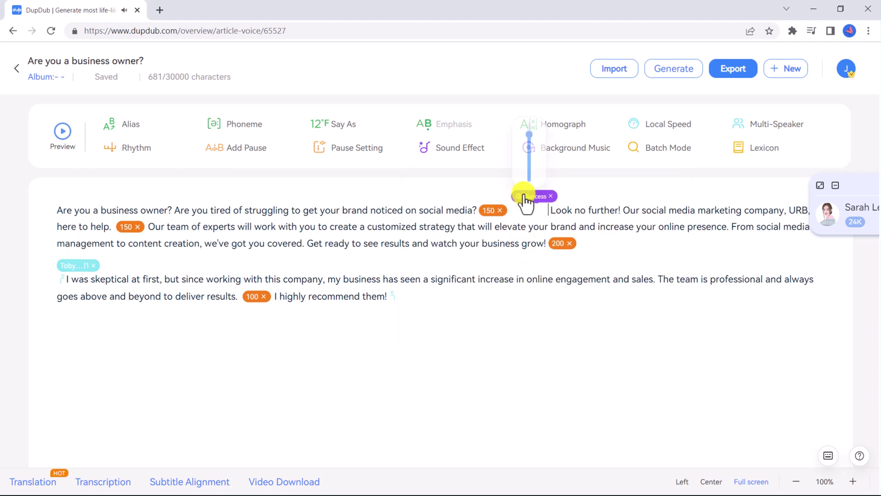
{"action": "left_click_drag", "start_coordinate": [527, 173], "coordinate": [527, 154]}
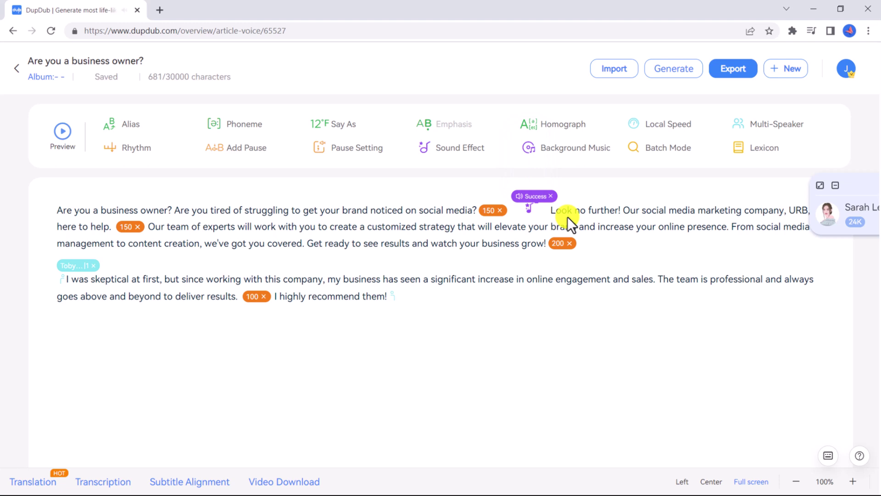
Preview the narration from URB, then set URB to be said as a Word and re-preview
{"action": "left_click", "coordinate": [640, 335]}
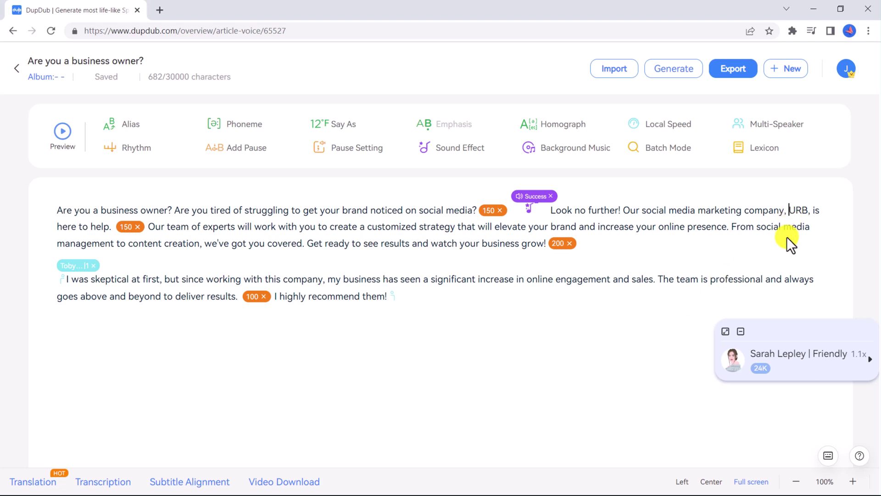
{"action": "left_click", "coordinate": [68, 133]}
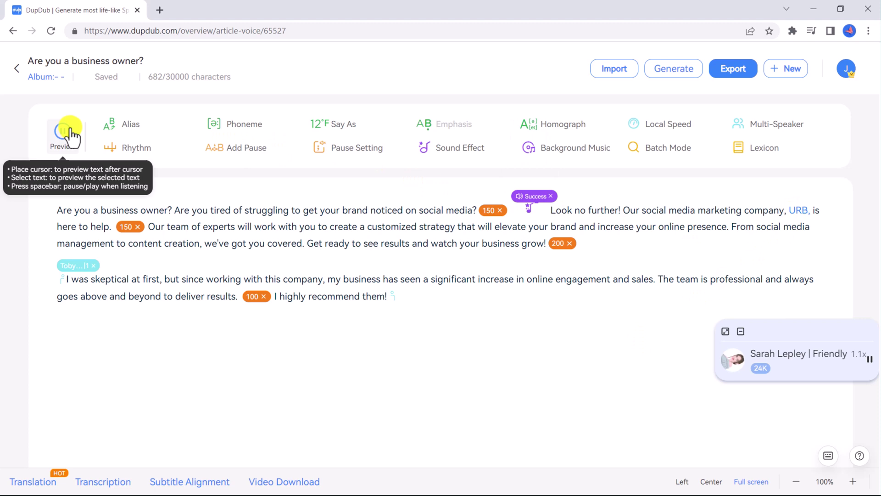
{"action": "left_click", "coordinate": [68, 134]}
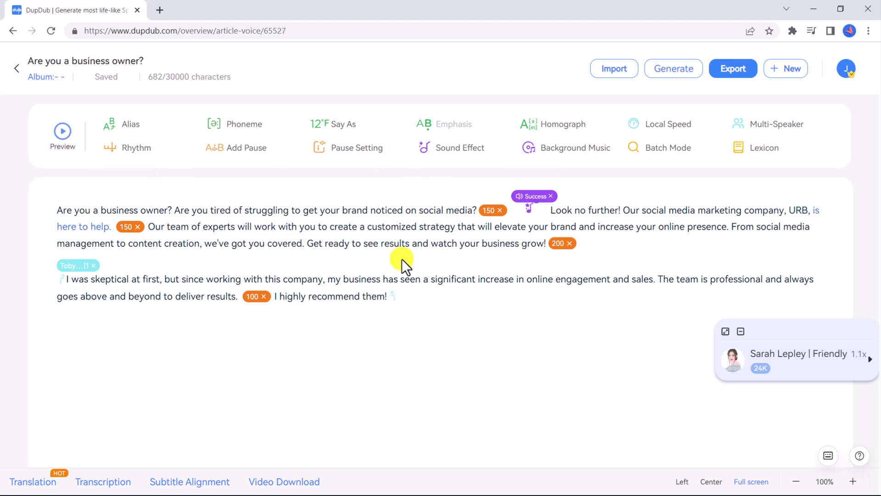
{"action": "double_click", "coordinate": [798, 211]}
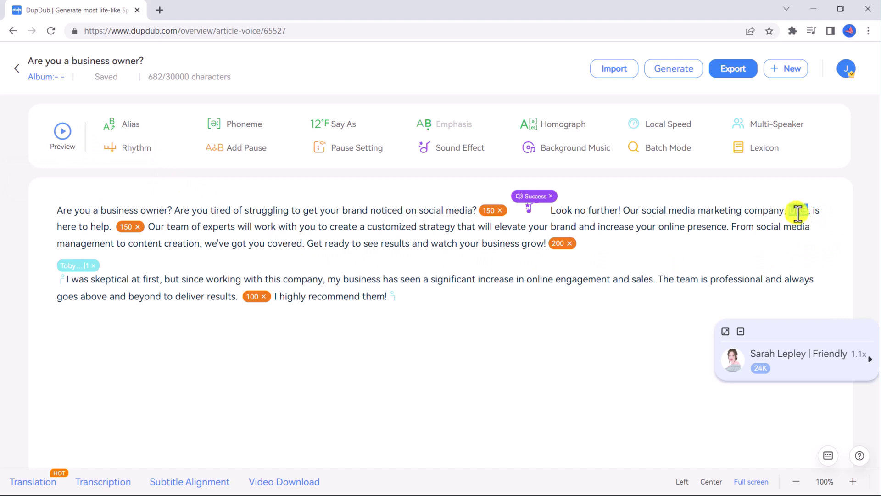
{"action": "left_click", "coordinate": [360, 130]}
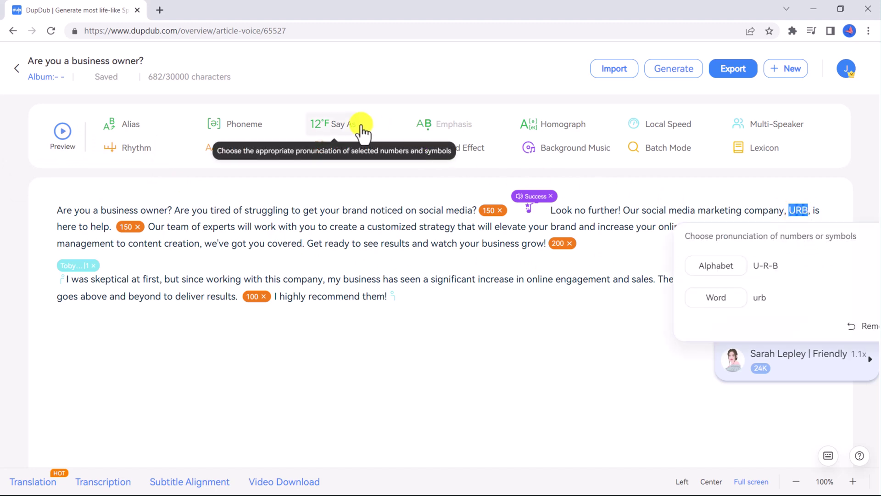
{"action": "left_click", "coordinate": [718, 299]}
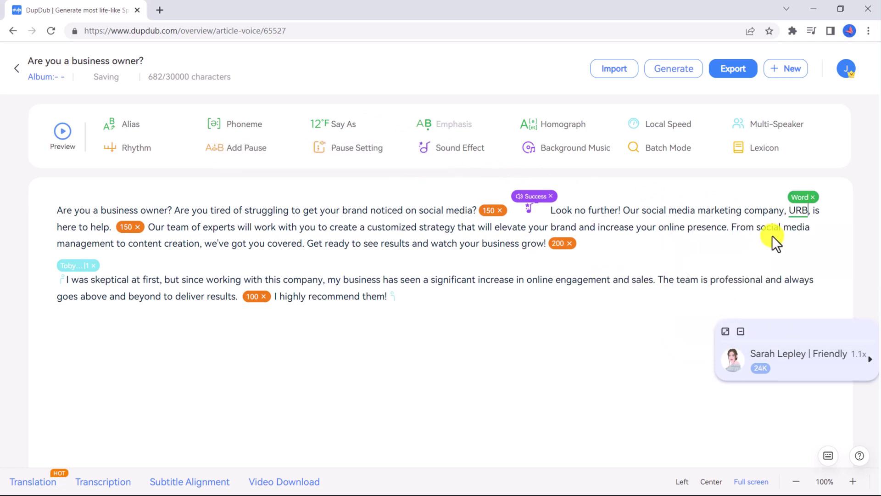
{"action": "left_click", "coordinate": [63, 135]}
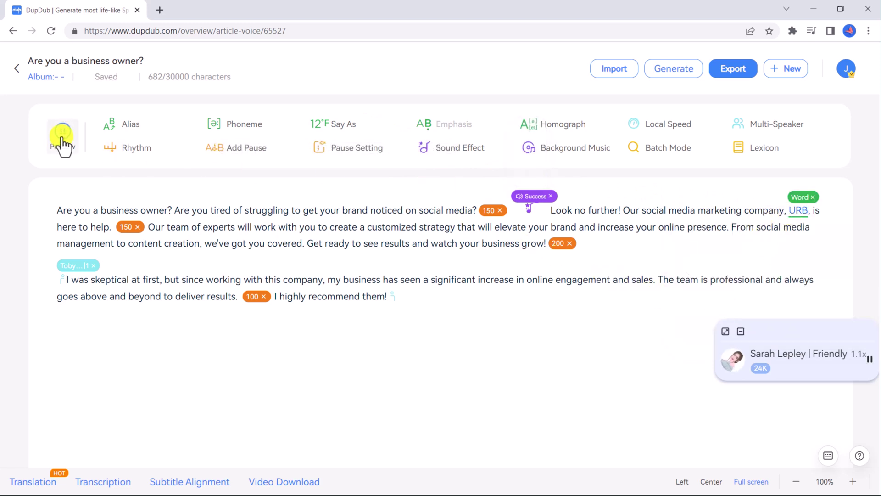
Add 'passion' from the background music library and lower its volume to about 18%
{"action": "left_click", "coordinate": [582, 155]}
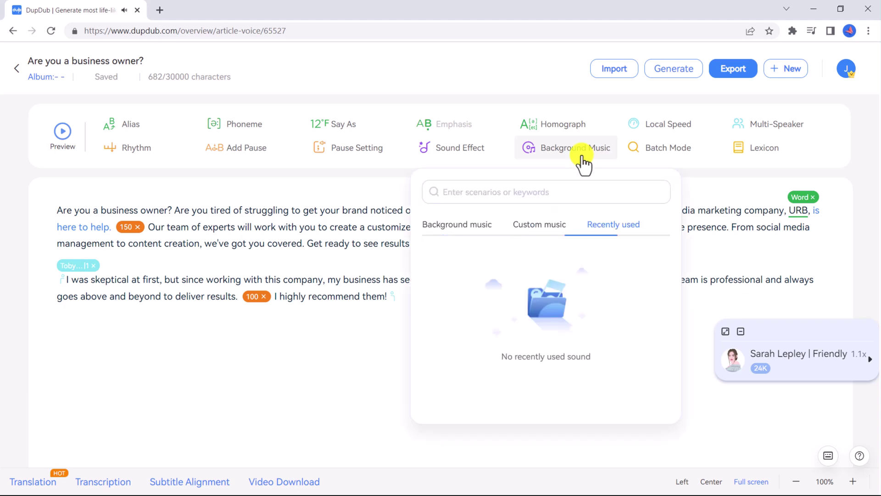
{"action": "left_click", "coordinate": [486, 229]}
{"action": "scroll", "coordinate": [523, 296], "scroll_direction": "down", "scroll_amount": 2}
{"action": "scroll", "coordinate": [528, 298], "scroll_direction": "down", "scroll_amount": 1}
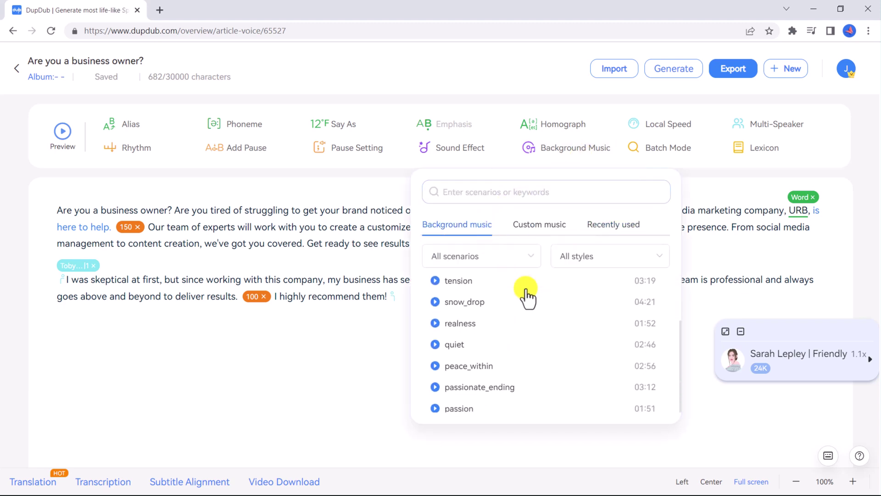
{"action": "left_click", "coordinate": [454, 411]}
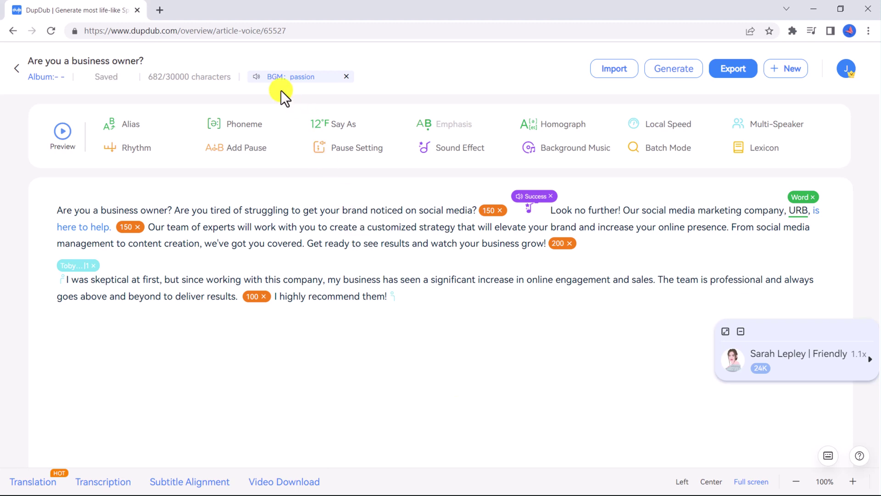
{"action": "mouse_move", "coordinate": [256, 76]}
{"action": "left_click_drag", "start_coordinate": [258, 124], "coordinate": [261, 148]}
Preview the two-speaker script with background music from its beginning, producing a 38-second track
{"action": "left_click", "coordinate": [59, 210]}
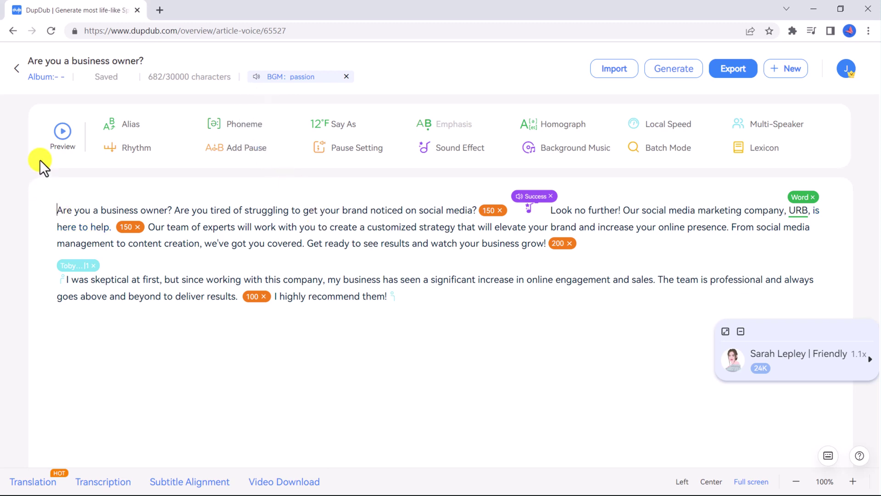
{"action": "left_click", "coordinate": [61, 133]}
Rename the project to 'Urb Promo' and export its audio as a WAV file
{"action": "left_click", "coordinate": [179, 63]}
{"action": "left_click_drag", "start_coordinate": [150, 61], "coordinate": [4, 59]}
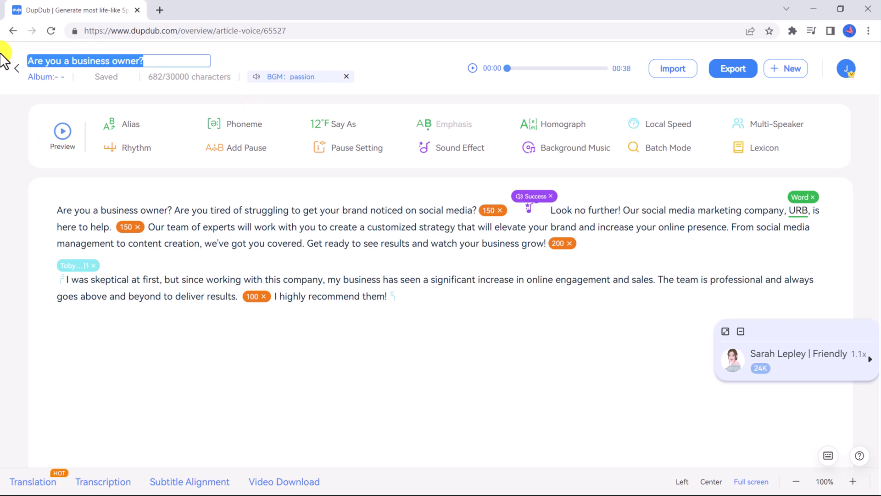
{"action": "type", "text": "Urbo"}
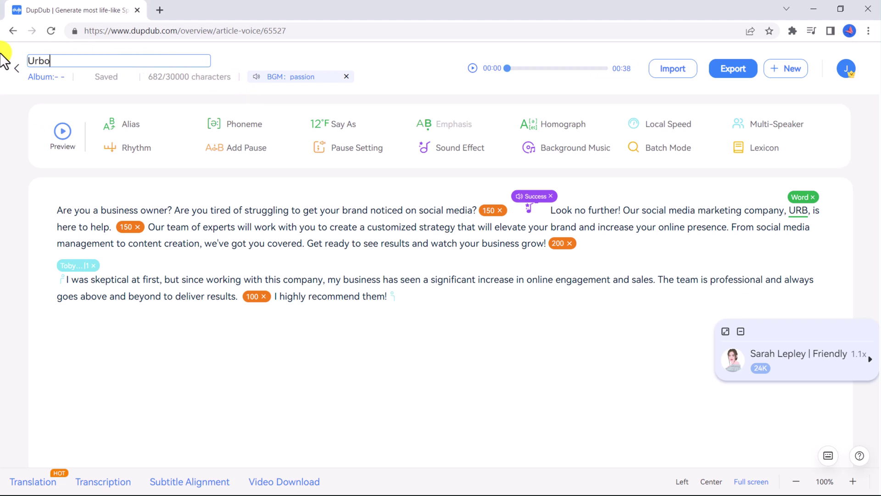
{"action": "key", "text": "BackSpace"}
{"action": "type", "text": "Promo"}
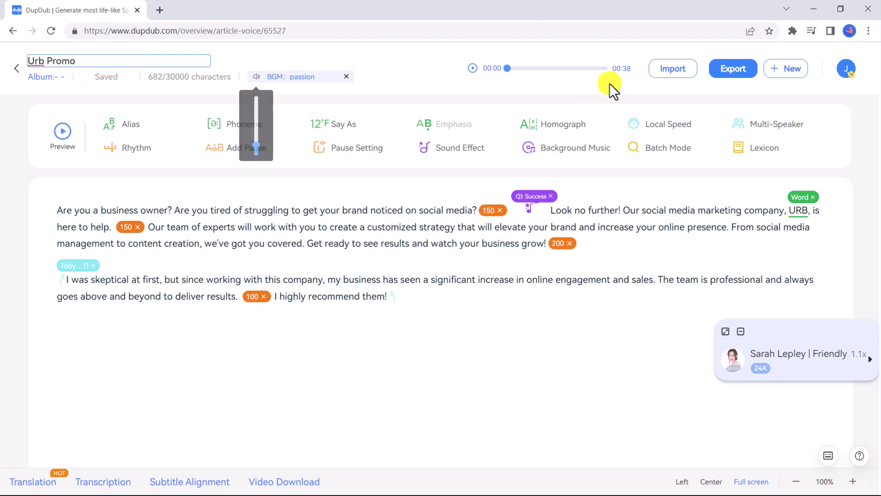
{"action": "left_click", "coordinate": [722, 78]}
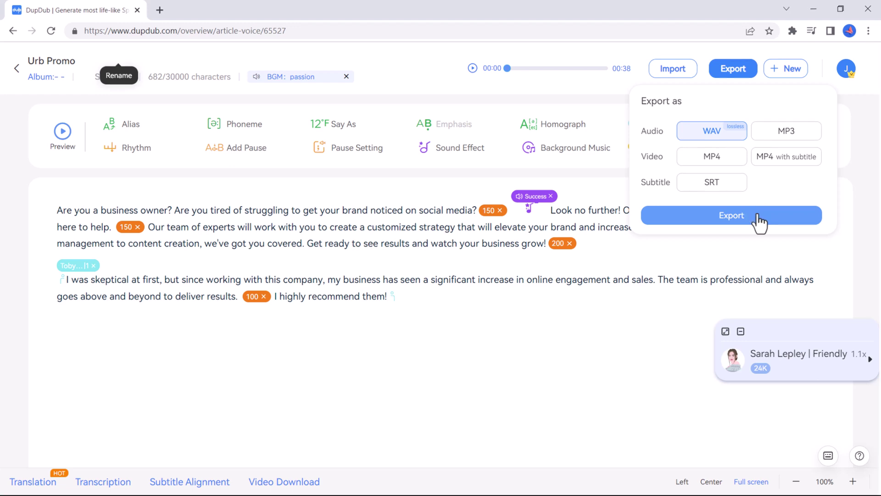
{"action": "left_click", "coordinate": [758, 218]}
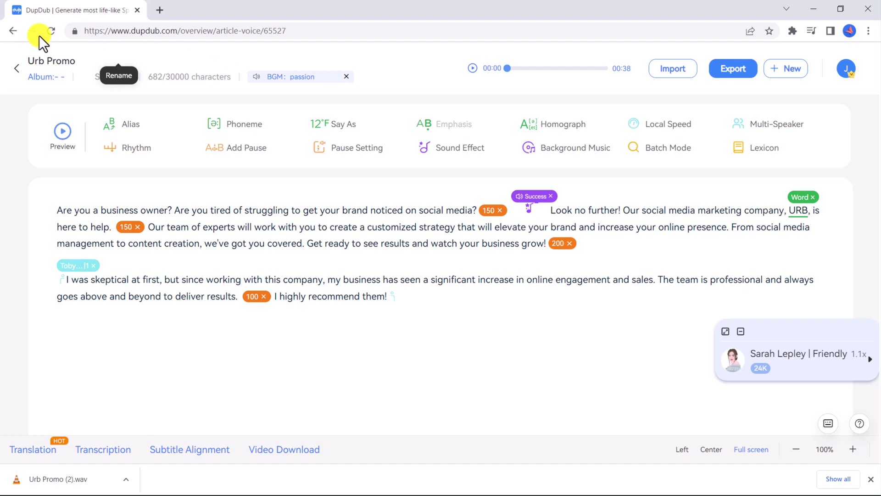
Upload the exported Urb Promo.mp3 (37 sec, 0.25MB) into the Transcription tool
{"action": "left_click", "coordinate": [17, 69]}
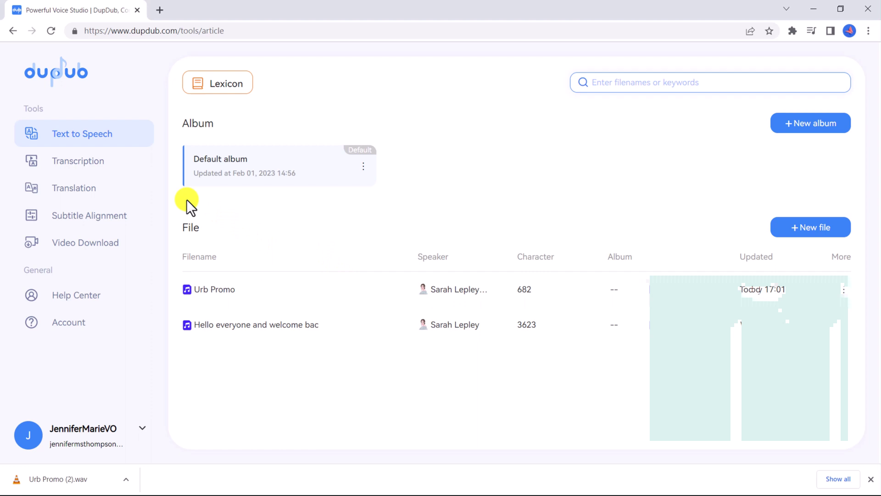
{"action": "left_click", "coordinate": [135, 169]}
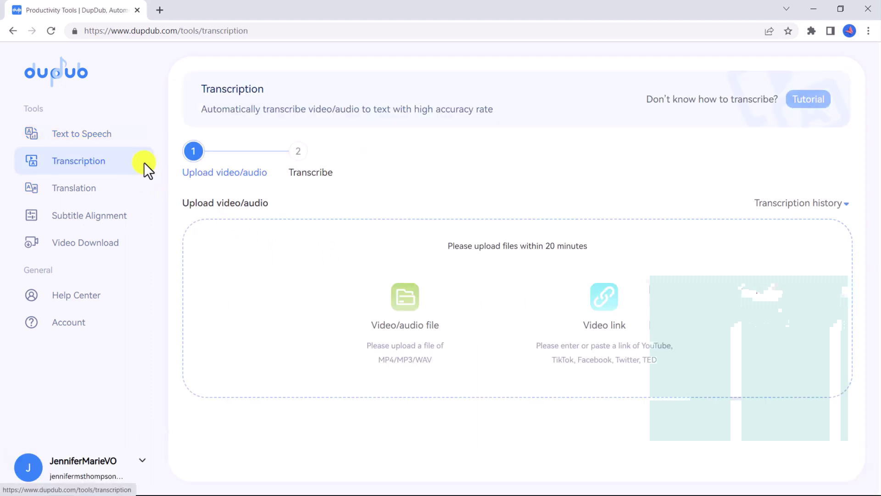
{"action": "left_click", "coordinate": [403, 310]}
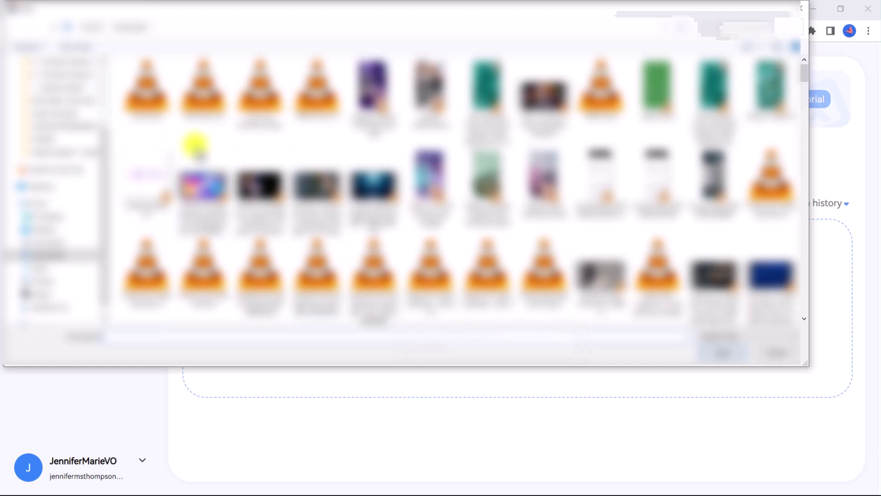
{"action": "left_click", "coordinate": [161, 102]}
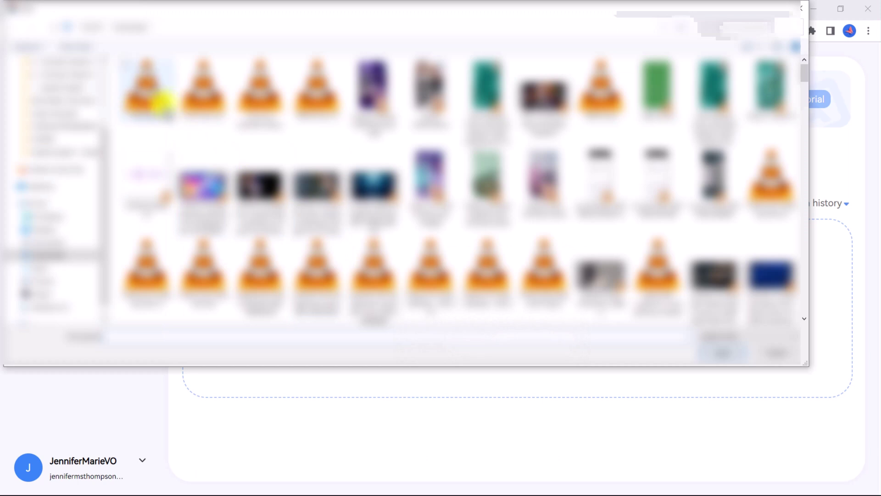
{"action": "double_click", "coordinate": [161, 103]}
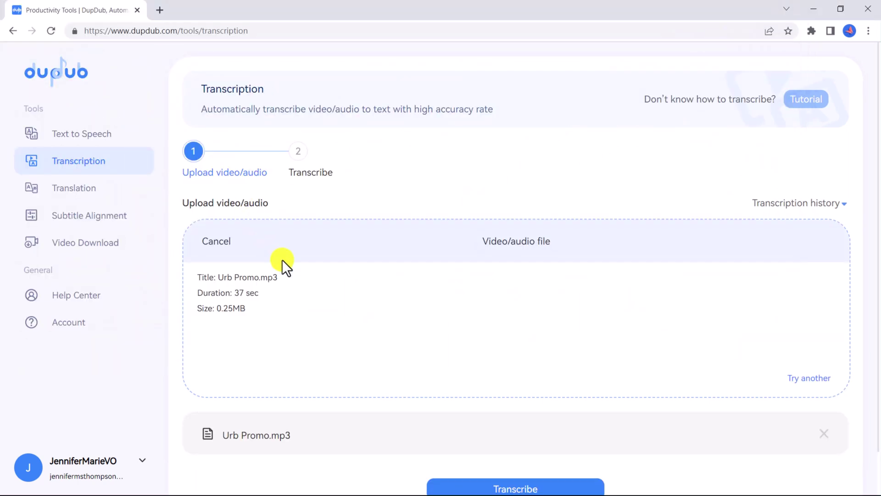
{"action": "scroll", "coordinate": [282, 260], "scroll_direction": "down", "scroll_amount": 1}
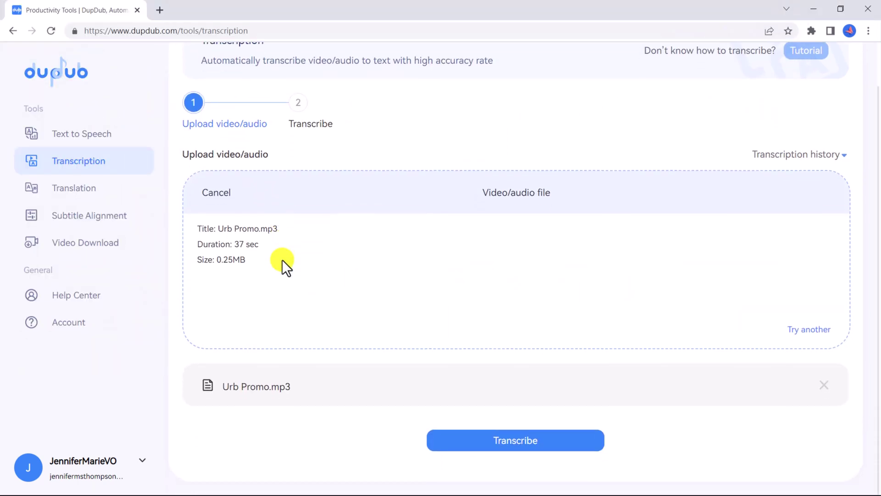
Transcribe Urb Promo.mp3 and copy the 547-character transcript to the clipboard
{"action": "left_click", "coordinate": [435, 441]}
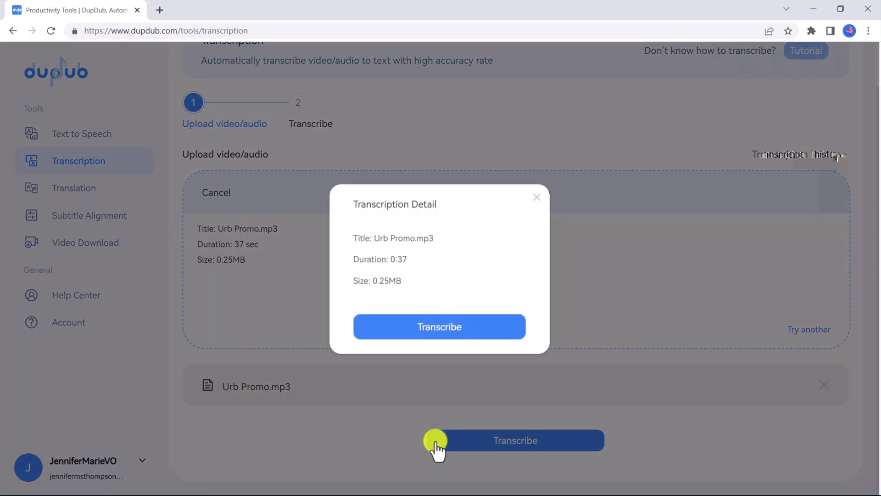
{"action": "left_click", "coordinate": [472, 345]}
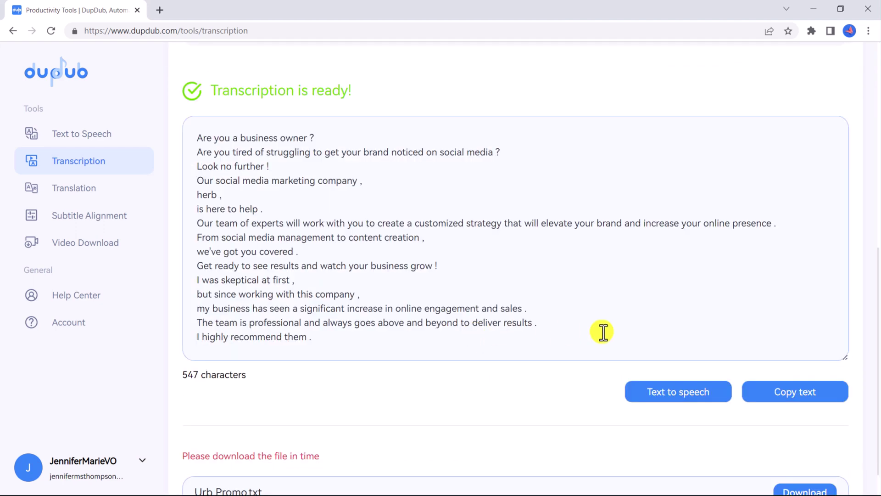
{"action": "left_click", "coordinate": [759, 395]}
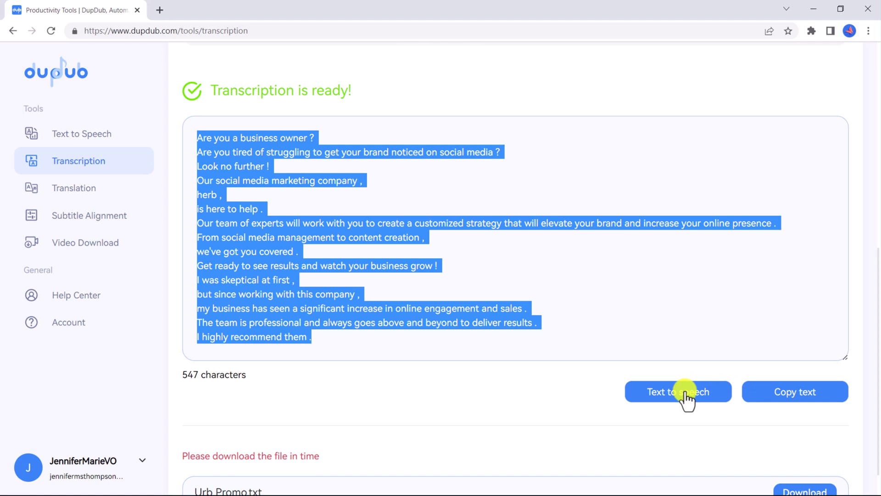
{"action": "scroll", "coordinate": [687, 399], "scroll_direction": "down", "scroll_amount": 1}
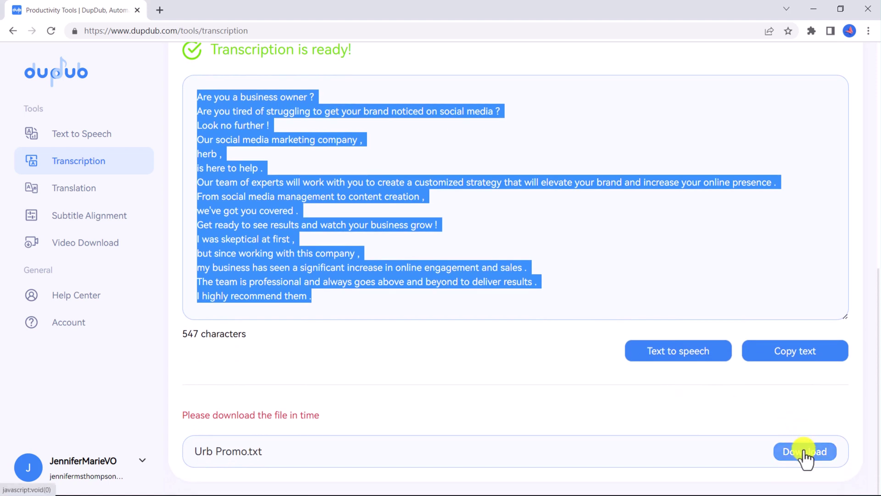
Paste the transcript into the Translation tool and translate it from English into Spanish
{"action": "left_click", "coordinate": [120, 198]}
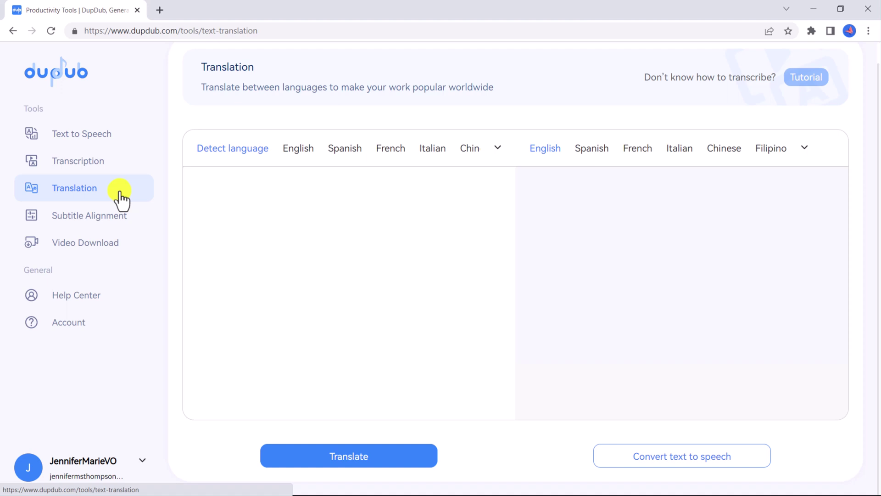
{"action": "key", "text": "ctrl+v"}
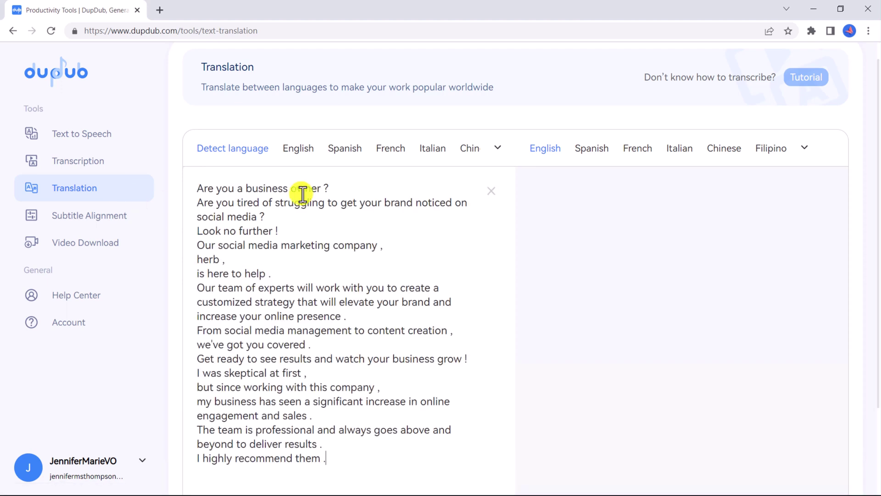
{"action": "left_click", "coordinate": [299, 149]}
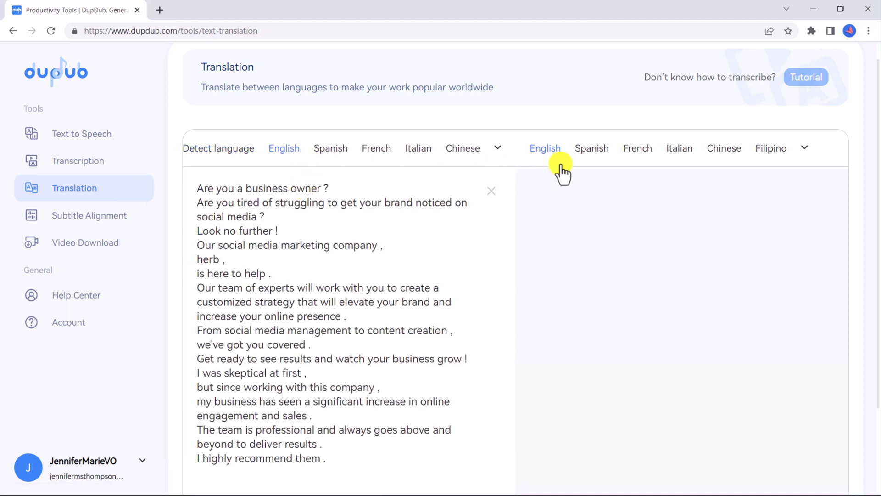
{"action": "left_click", "coordinate": [591, 149]}
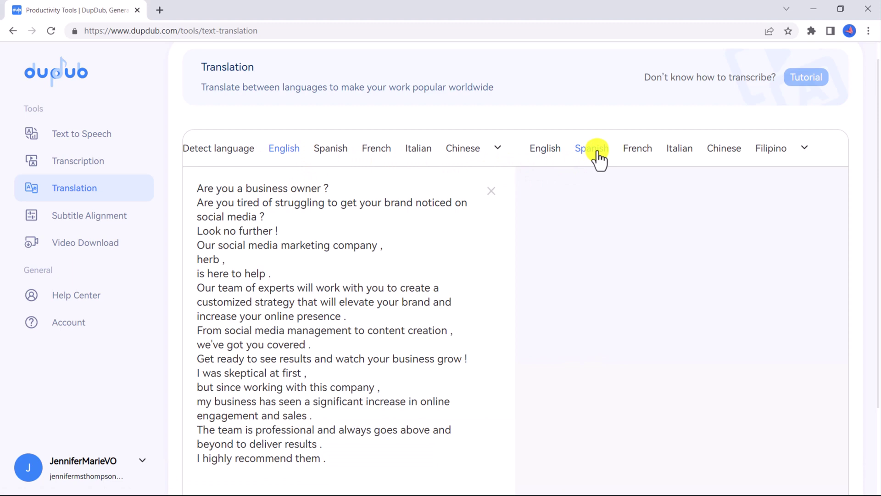
{"action": "scroll", "coordinate": [365, 212], "scroll_direction": "down", "scroll_amount": 3}
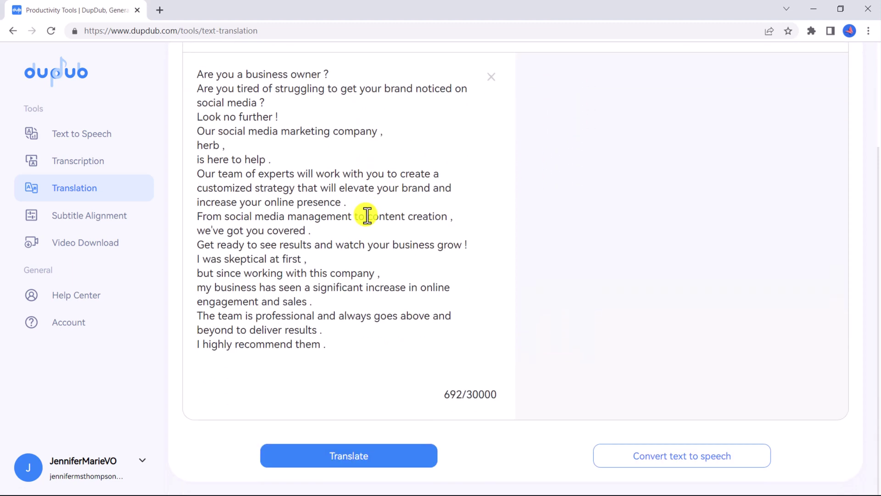
{"action": "left_click", "coordinate": [367, 456]}
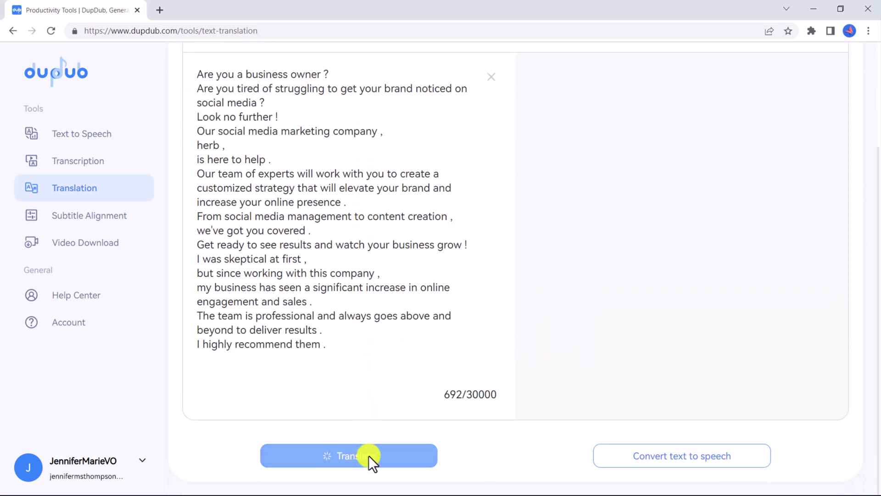
{"action": "scroll", "coordinate": [766, 406], "scroll_direction": "down", "scroll_amount": 2}
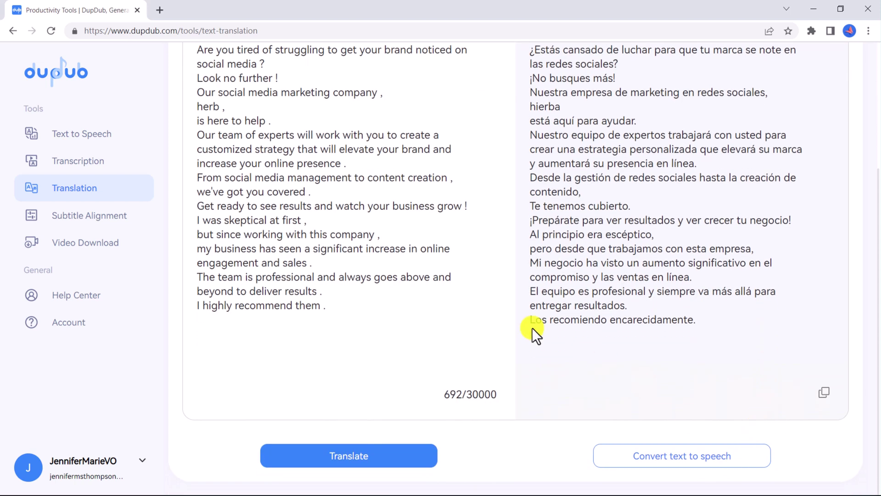
Upload Urb Promo.mp3 to Subtitle Alignment and paste the promo script as its paired text
{"action": "left_click", "coordinate": [147, 219]}
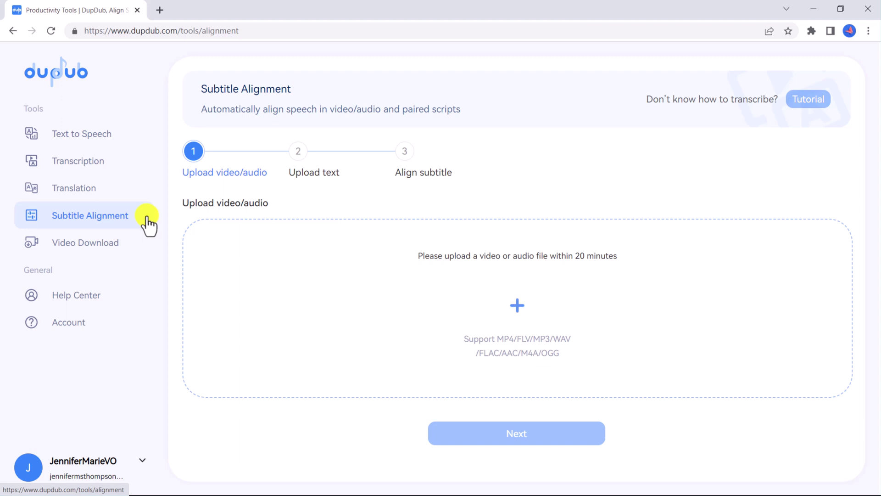
{"action": "left_click", "coordinate": [518, 307]}
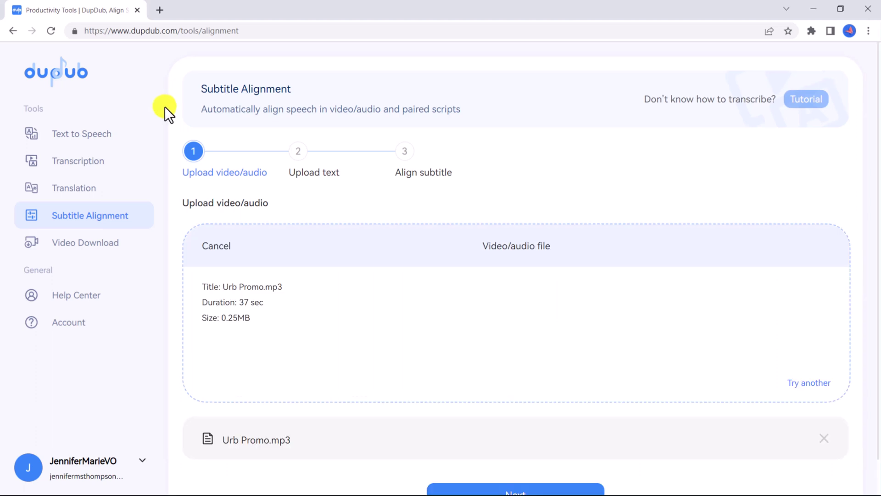
{"action": "scroll", "coordinate": [326, 268], "scroll_direction": "down", "scroll_amount": 1}
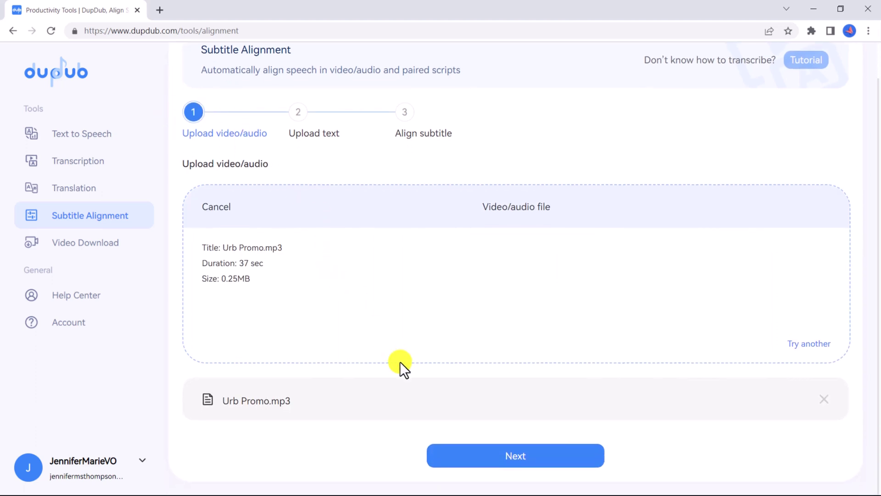
{"action": "left_click", "coordinate": [450, 457]}
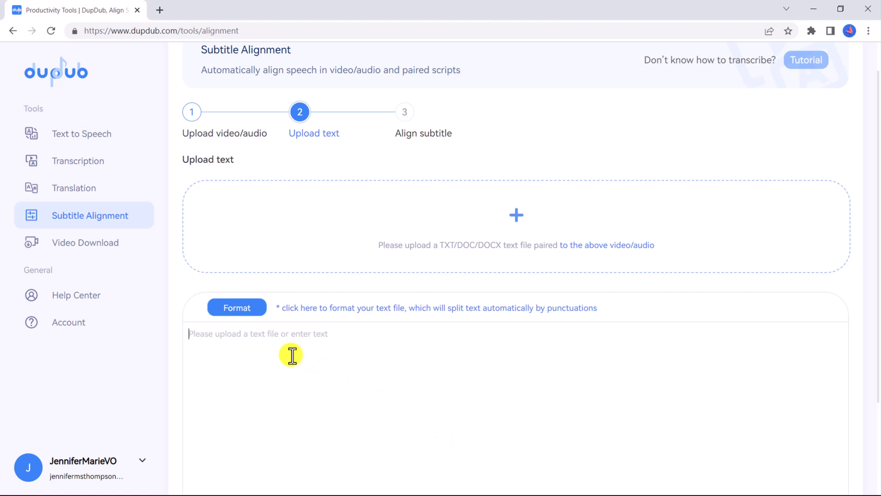
{"action": "key", "text": "ctrl+v"}
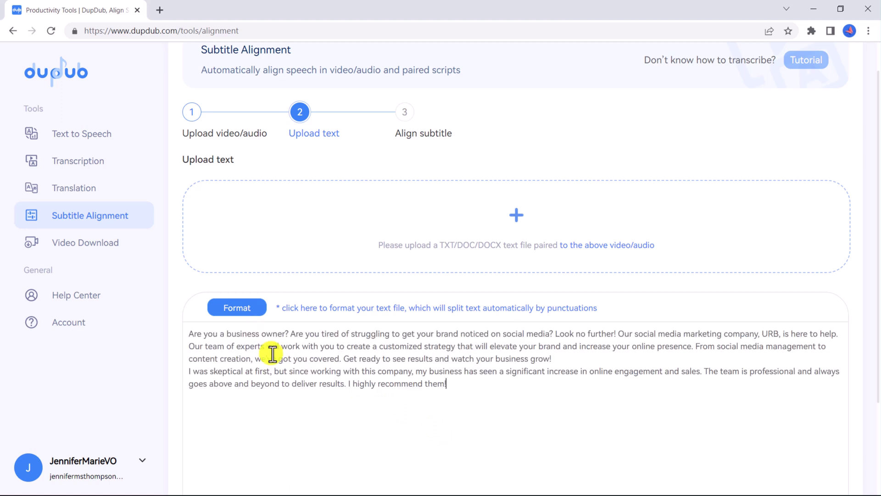
Split the script into short lines at punctuation and align them to the audio
{"action": "left_click", "coordinate": [243, 314]}
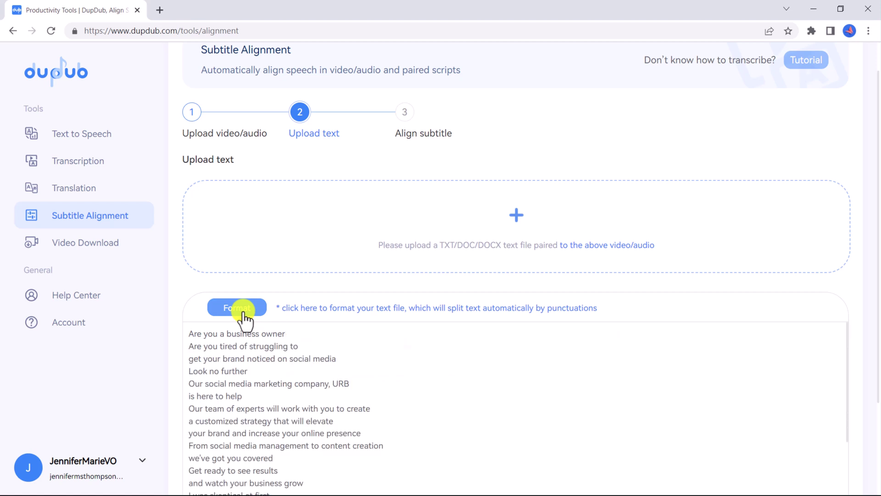
{"action": "scroll", "coordinate": [245, 319], "scroll_direction": "down", "scroll_amount": 1}
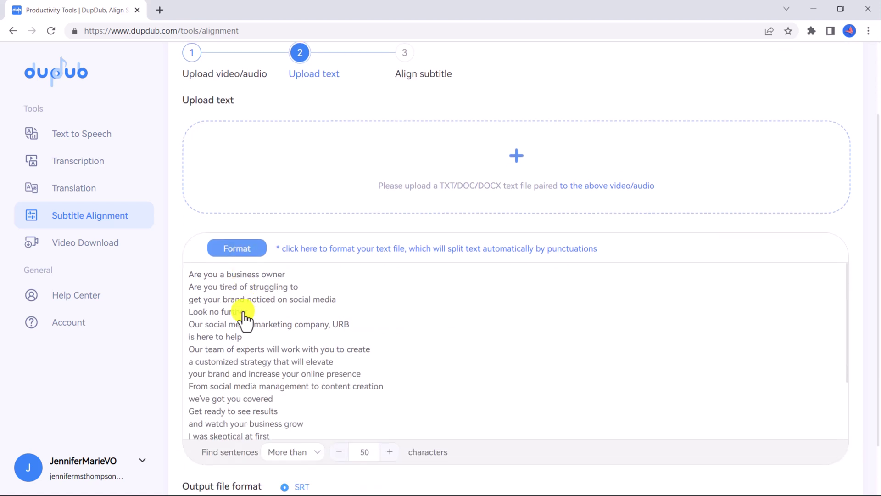
{"action": "scroll", "coordinate": [243, 309], "scroll_direction": "down", "scroll_amount": 1}
{"action": "scroll", "coordinate": [245, 311], "scroll_direction": "down", "scroll_amount": 1}
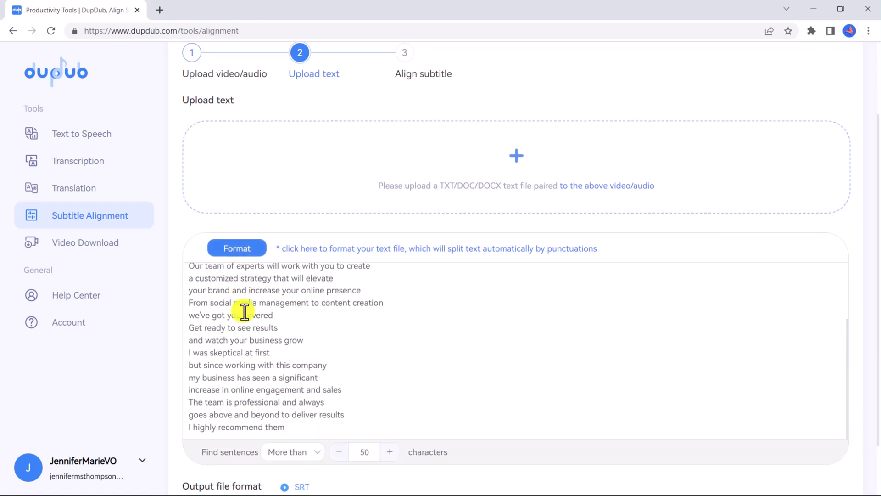
{"action": "scroll", "coordinate": [387, 359], "scroll_direction": "down", "scroll_amount": 1}
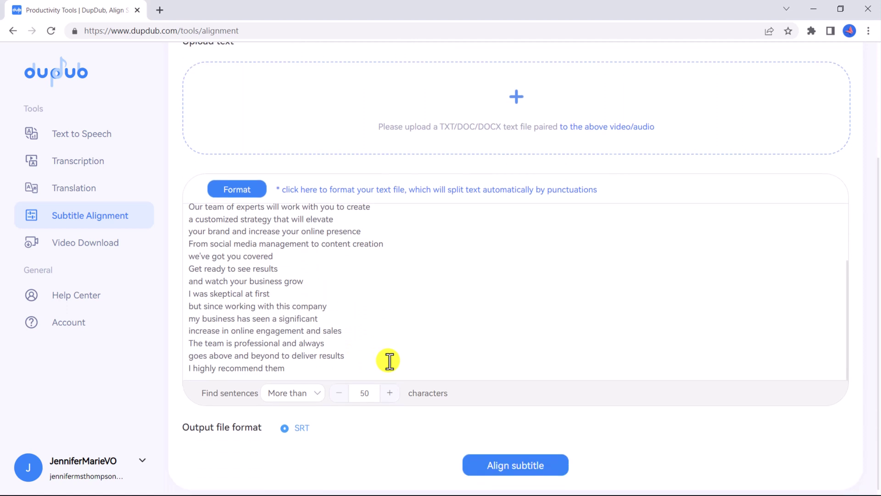
{"action": "left_click", "coordinate": [474, 465]}
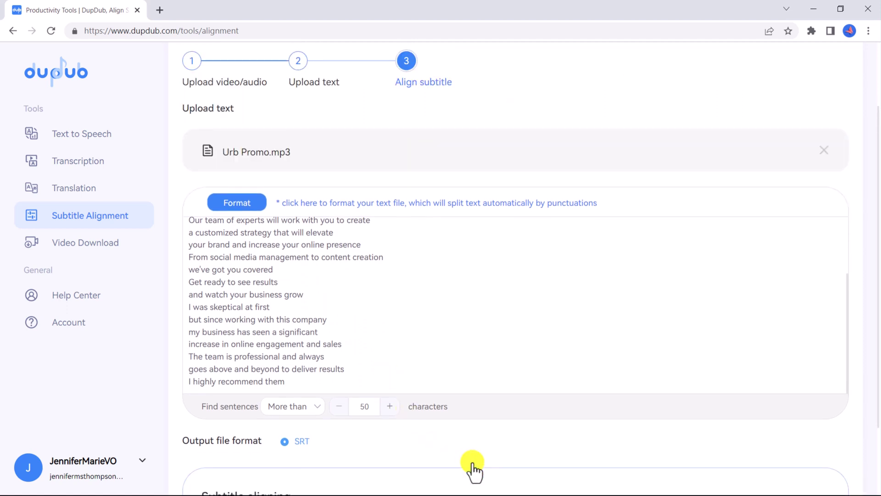
Download Urb Promo.srt and check its timed cues in Notepad before closing it
{"action": "scroll", "coordinate": [472, 465], "scroll_direction": "down", "scroll_amount": 2}
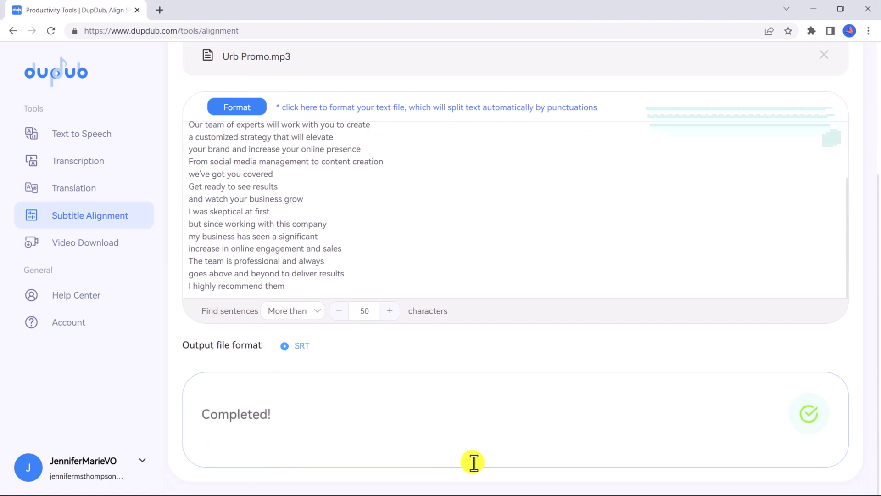
{"action": "scroll", "coordinate": [473, 462], "scroll_direction": "down", "scroll_amount": 3}
{"action": "left_click", "coordinate": [787, 438]}
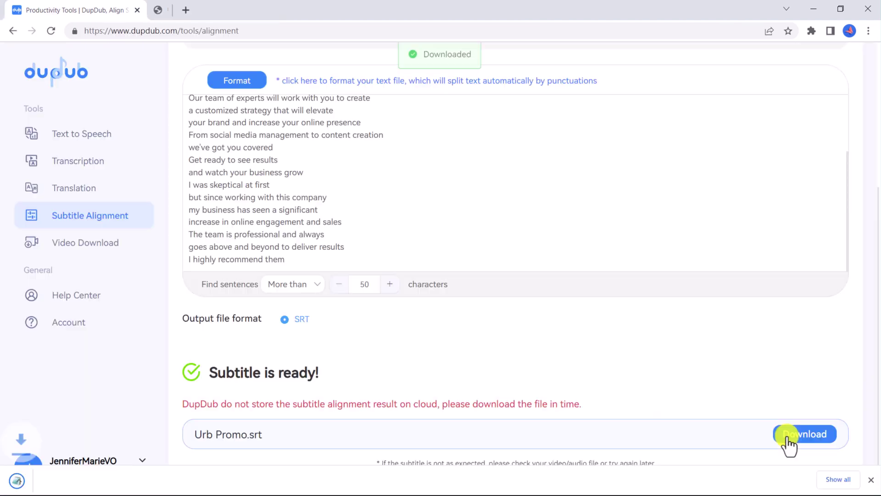
{"action": "left_click", "coordinate": [106, 477]}
{"action": "scroll", "coordinate": [757, 340], "scroll_direction": "down", "scroll_amount": 12}
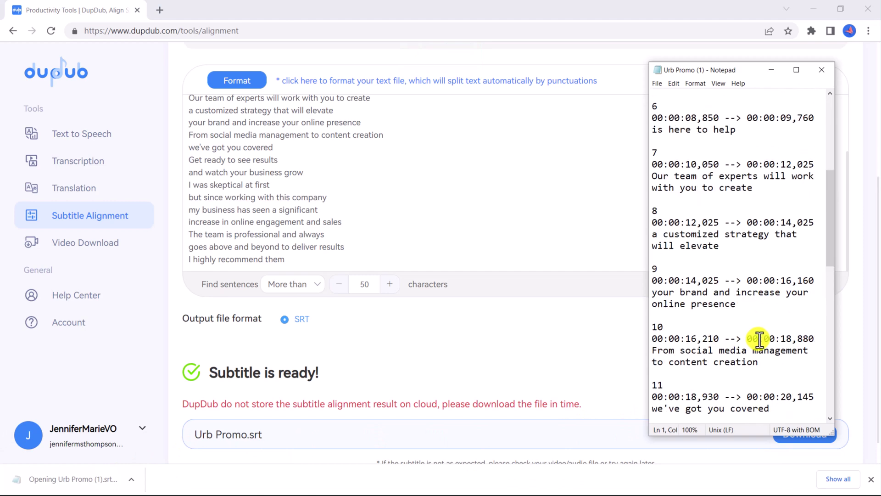
{"action": "left_click", "coordinate": [821, 69]}
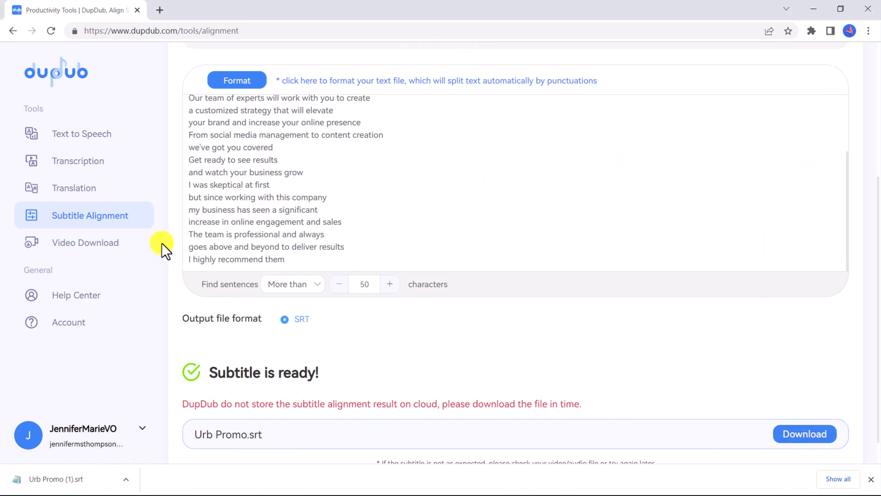
Paste the fb.watch link into Video Download, parse it, and download the 0.51MB MP4
{"action": "left_click", "coordinate": [146, 256]}
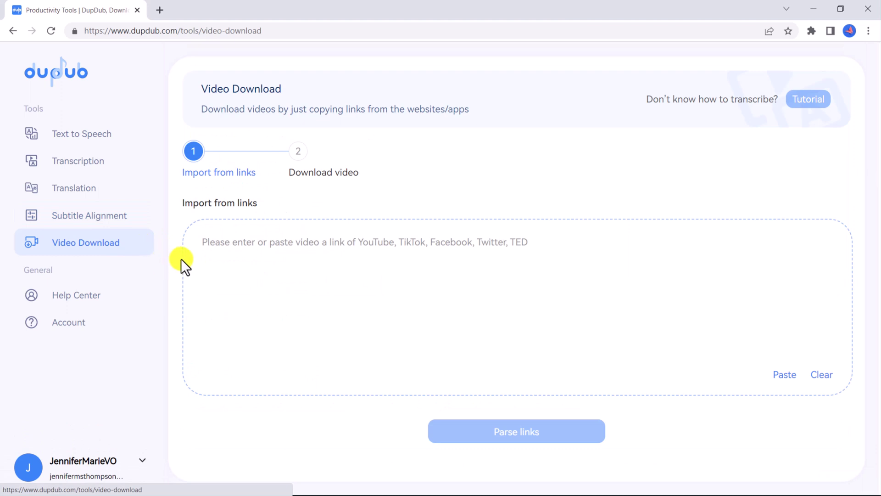
{"action": "right_click", "coordinate": [248, 275]}
{"action": "left_click", "coordinate": [293, 341]}
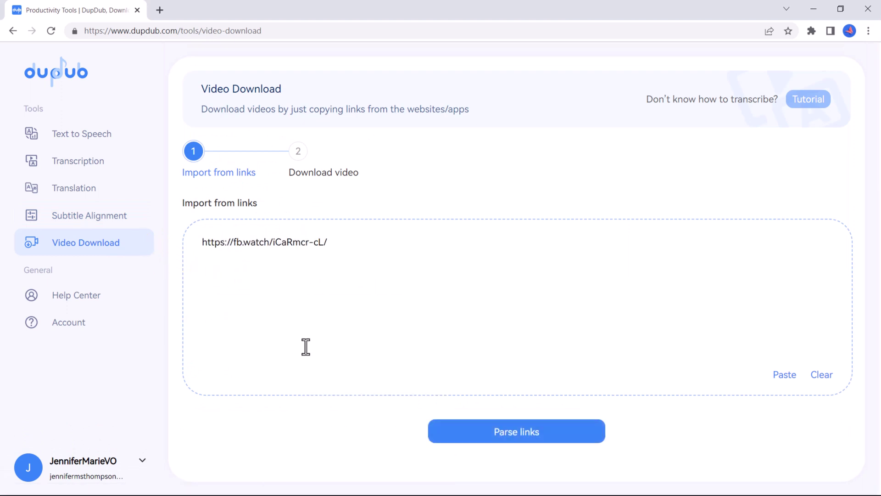
{"action": "left_click", "coordinate": [440, 440]}
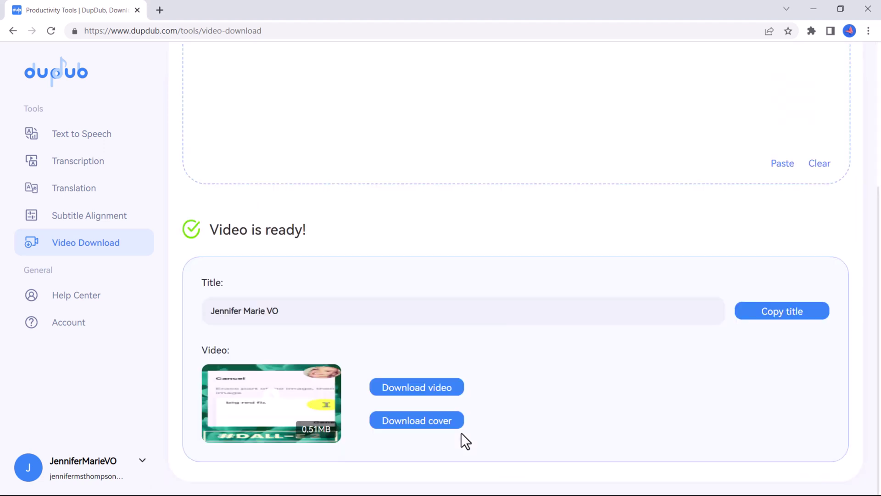
{"action": "left_click", "coordinate": [442, 388]}
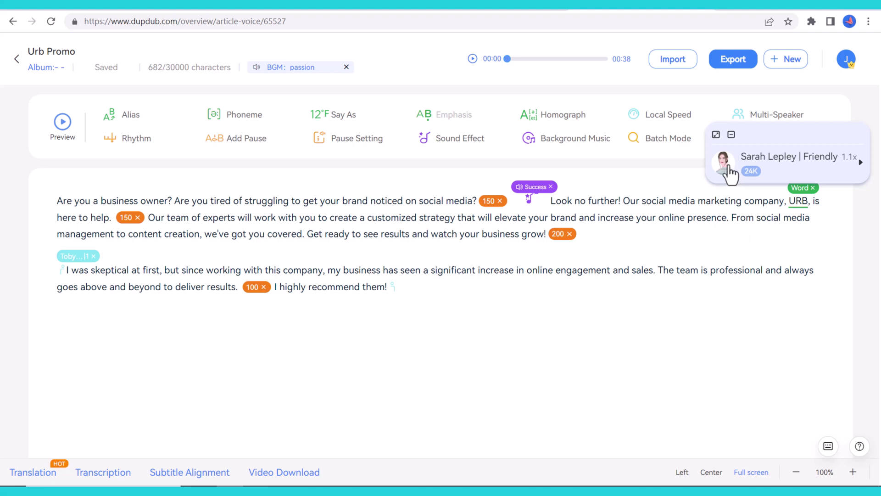
Expand the Sarah Lepley | Friendly speaker card into the full voice chooser and browse the voices
{"action": "left_click", "coordinate": [730, 173]}
{"action": "scroll", "coordinate": [564, 330], "scroll_direction": "down", "scroll_amount": 4}
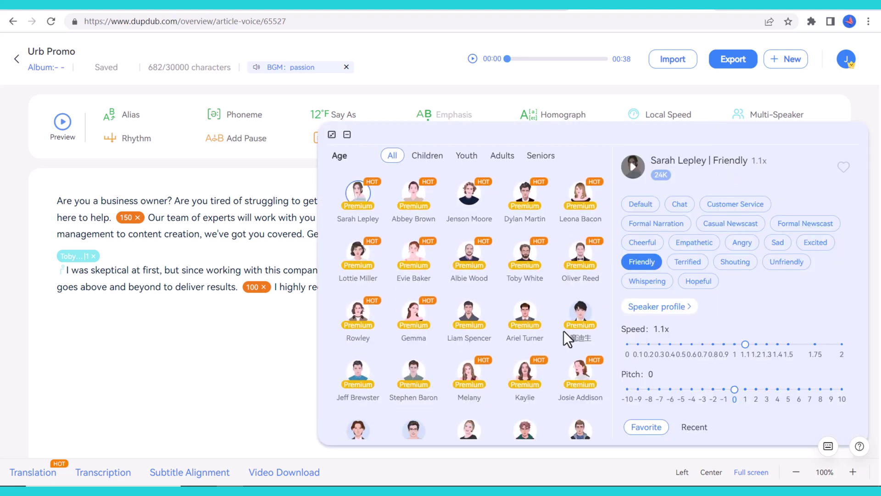
{"action": "scroll", "coordinate": [564, 330], "scroll_direction": "up", "scroll_amount": 3}
{"action": "scroll", "coordinate": [563, 330], "scroll_direction": "down", "scroll_amount": 5}
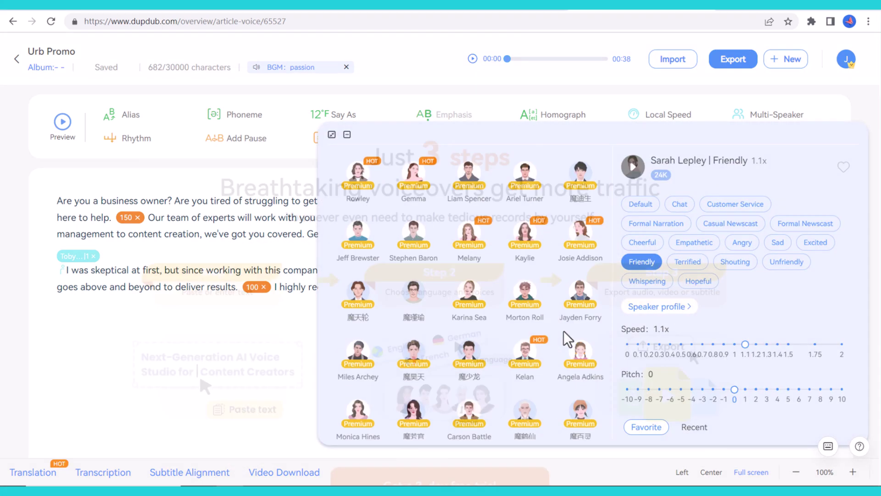